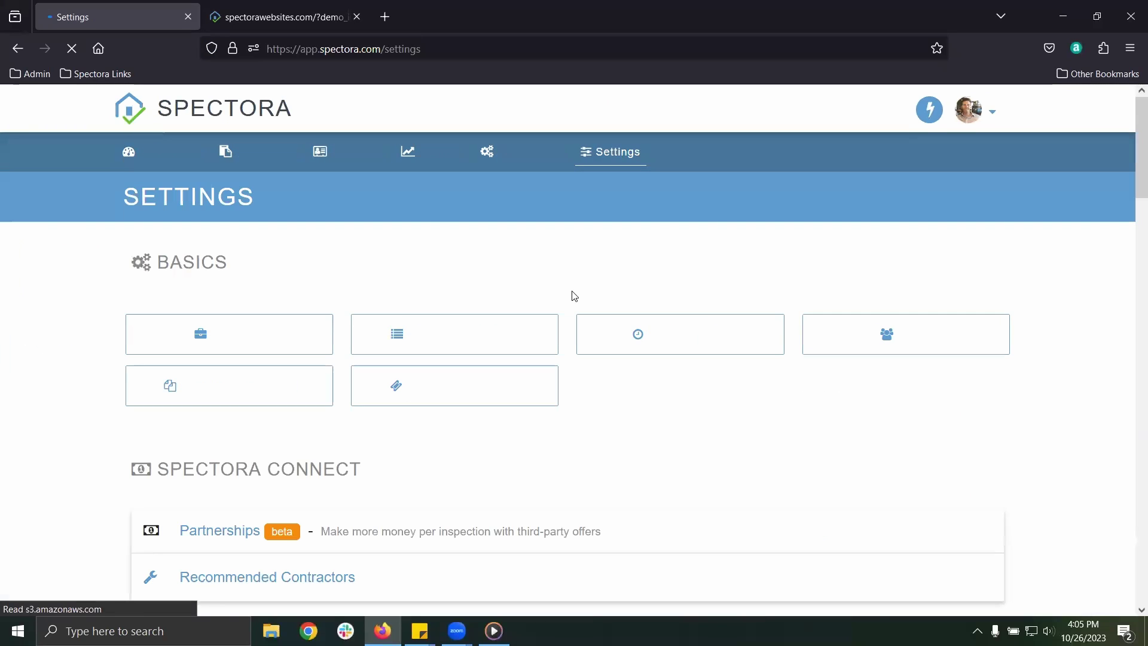
# Open the Availability settings from the Settings page
pyautogui.click(727, 341)
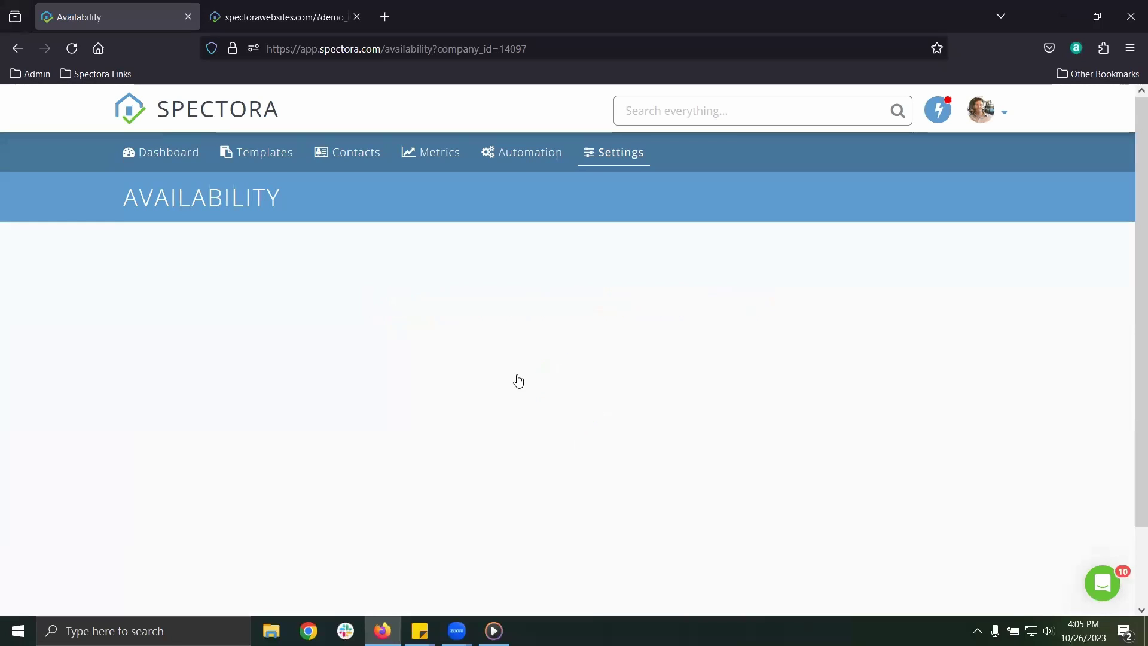
# Expand the inspector's schedule and set it to Time Slots after briefly trying Open Schedule
pyautogui.click(136, 387)
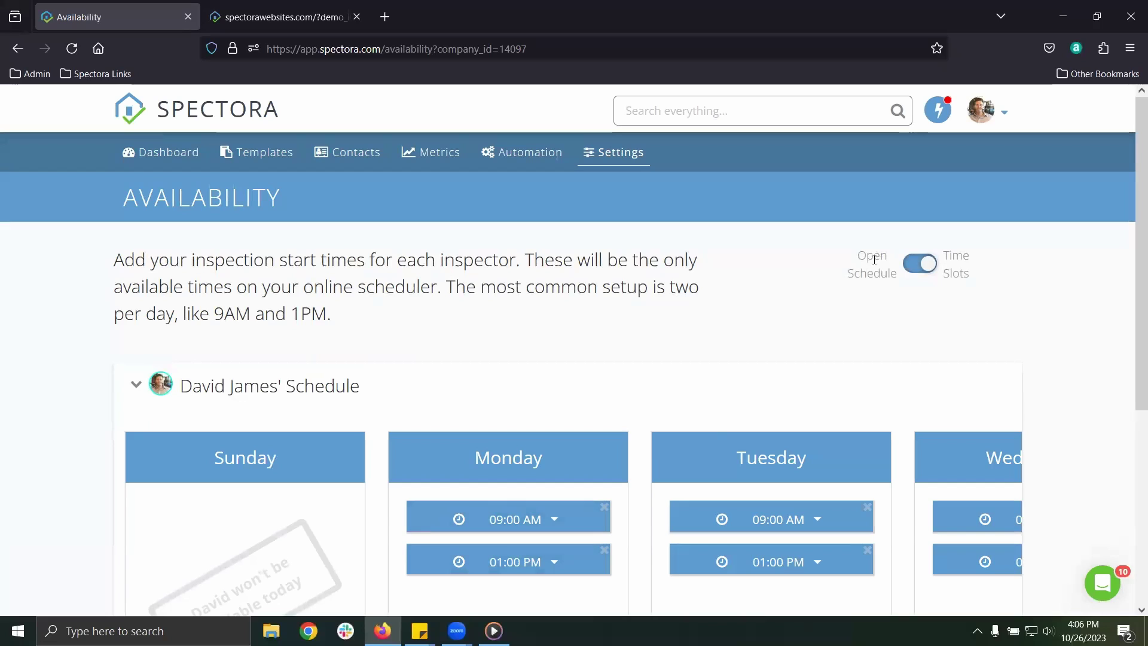
pyautogui.click(924, 264)
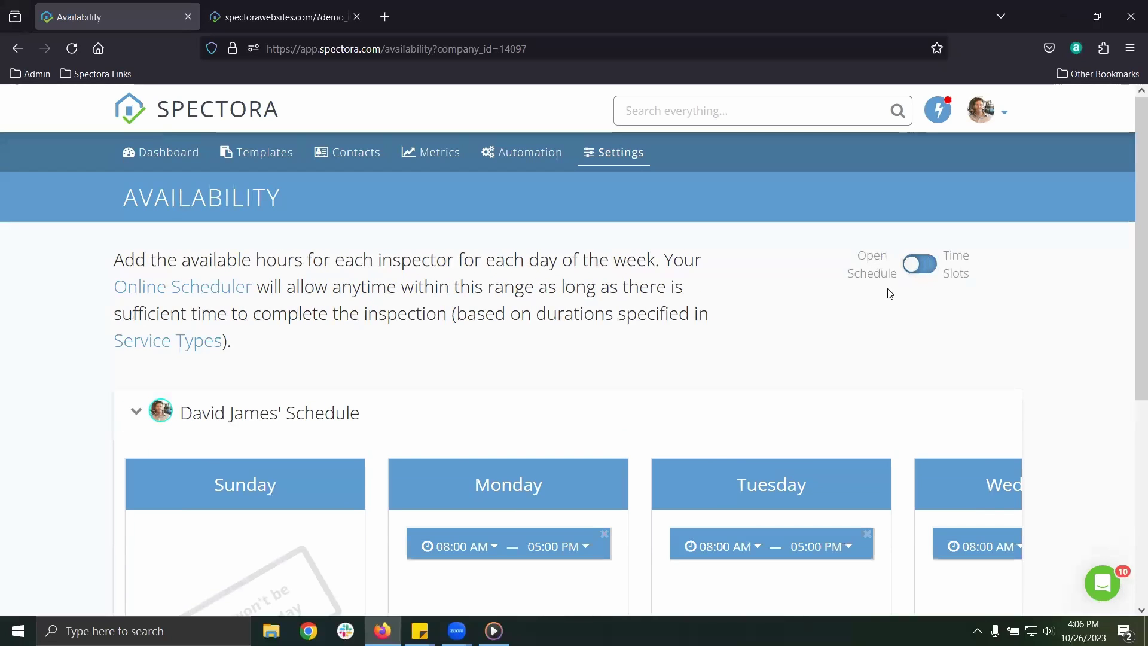
pyautogui.click(913, 267)
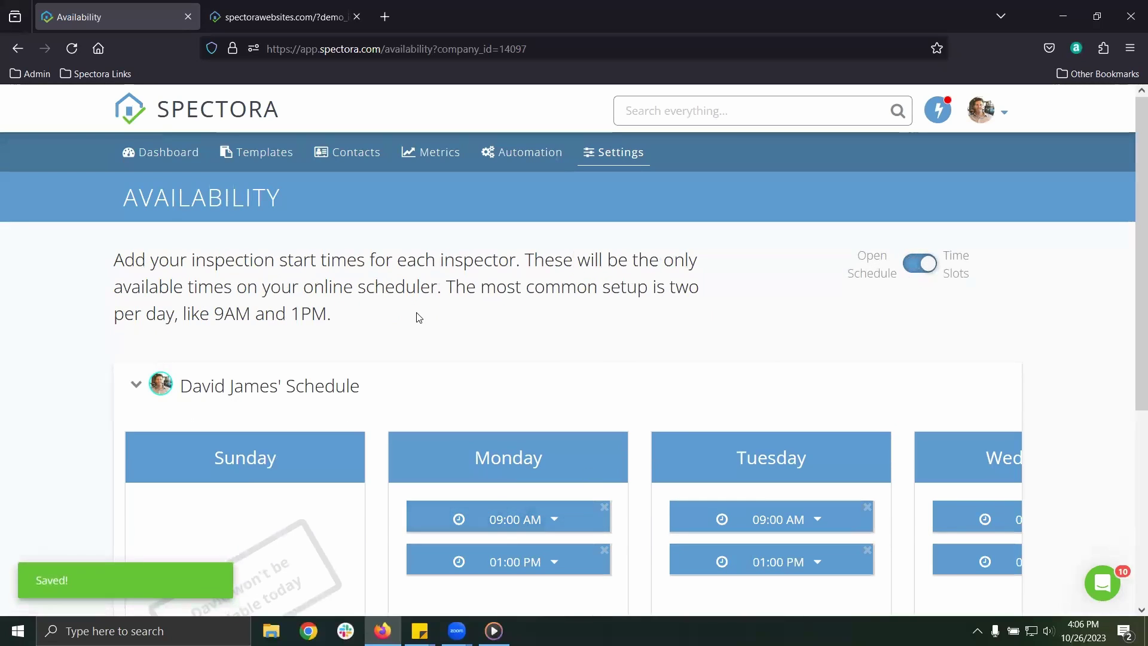
pyautogui.click(605, 157)
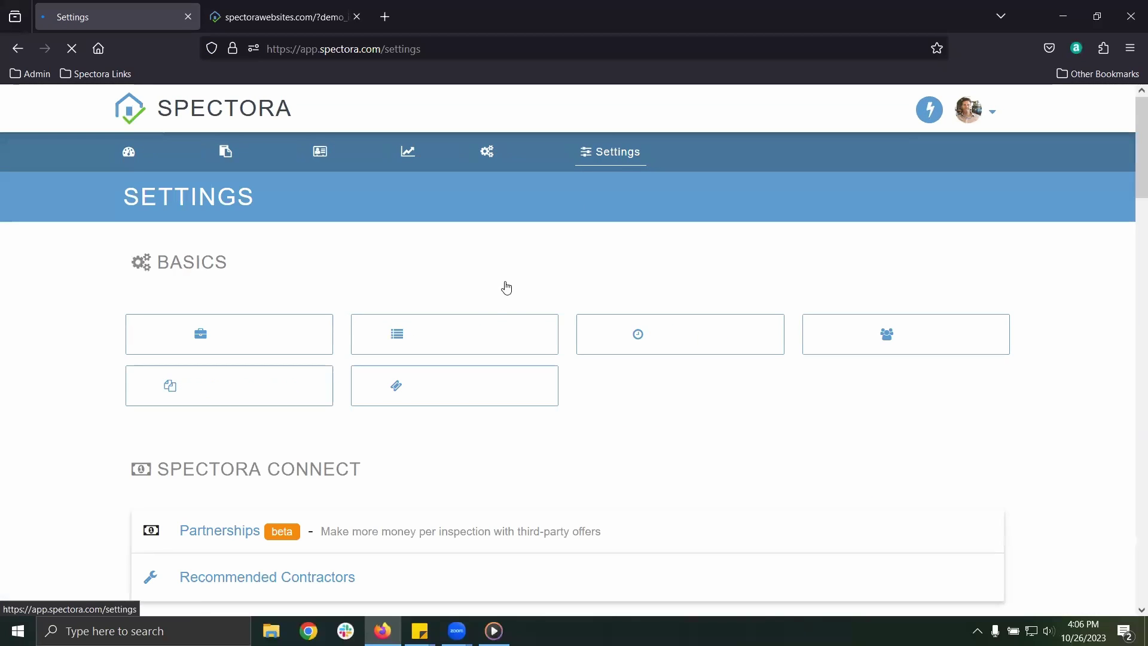
pyautogui.click(518, 332)
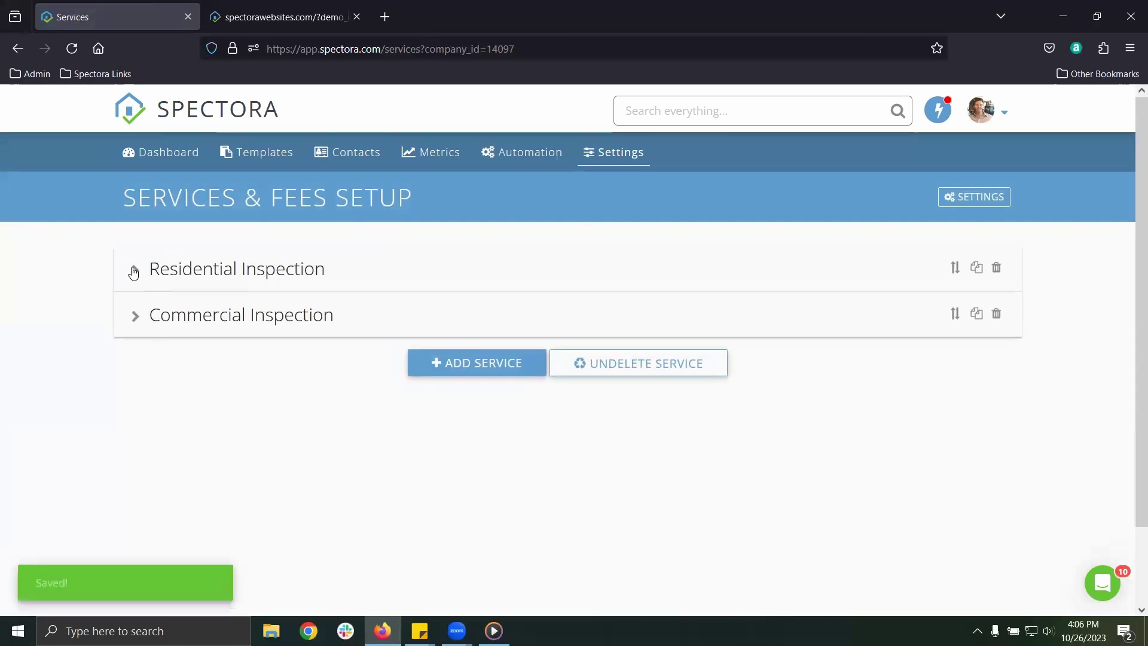
pyautogui.click(134, 272)
pyautogui.scroll(-3, 191, 365)
pyautogui.moveTo(190, 366); pyautogui.dragTo(122, 360)
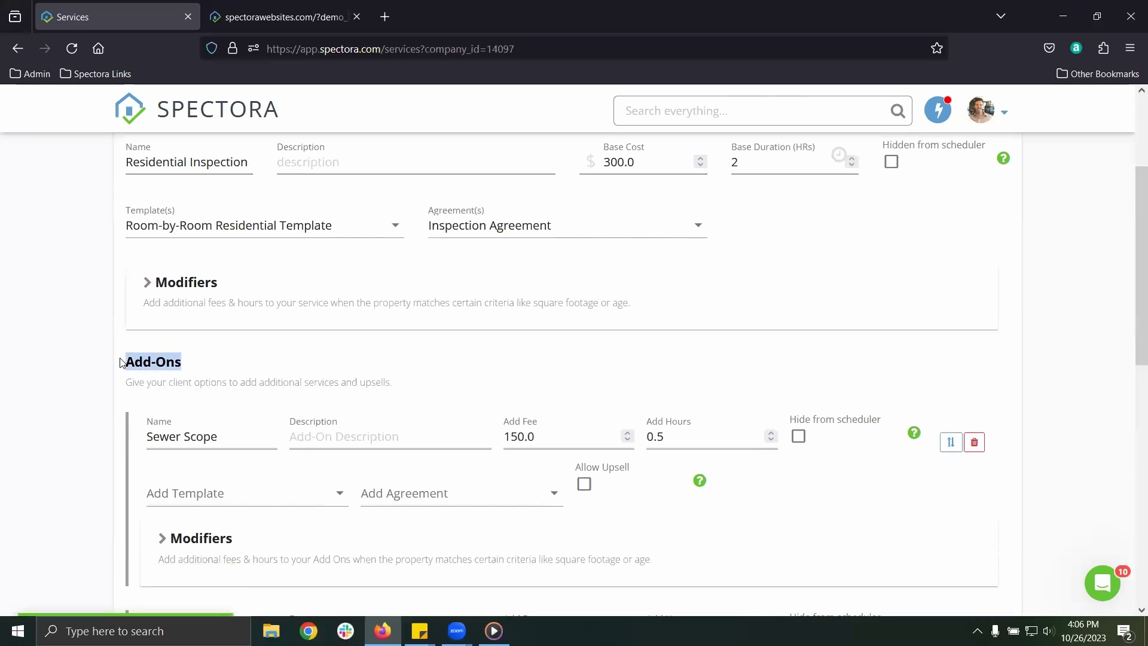
pyautogui.click(102, 362)
pyautogui.scroll(3, 179, 357)
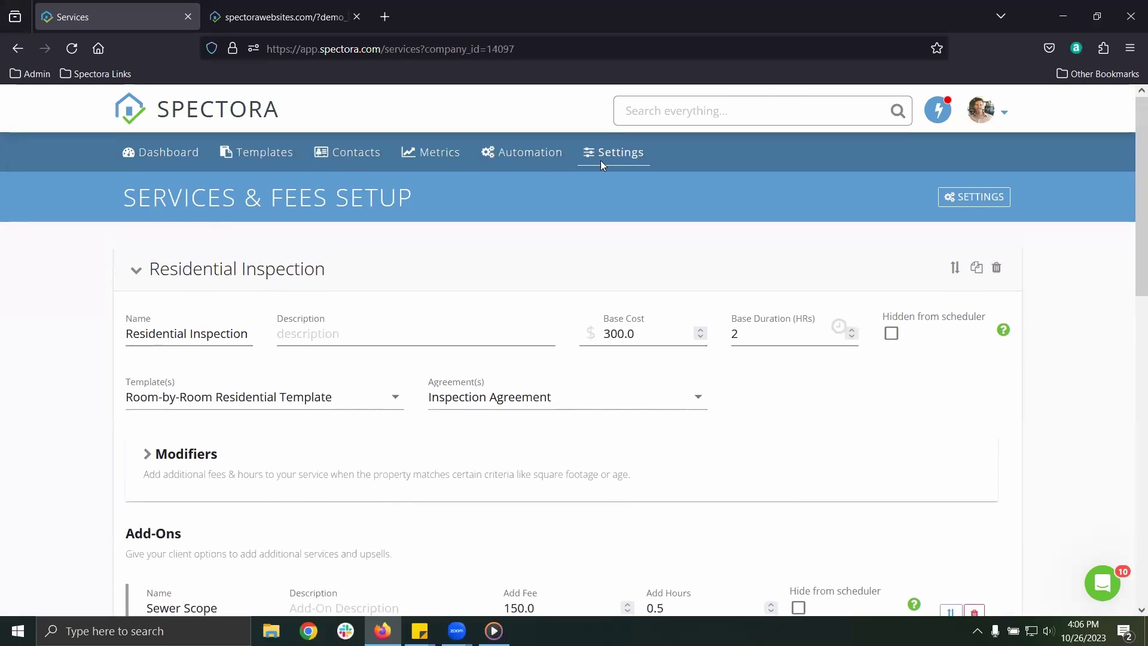
pyautogui.click(607, 160)
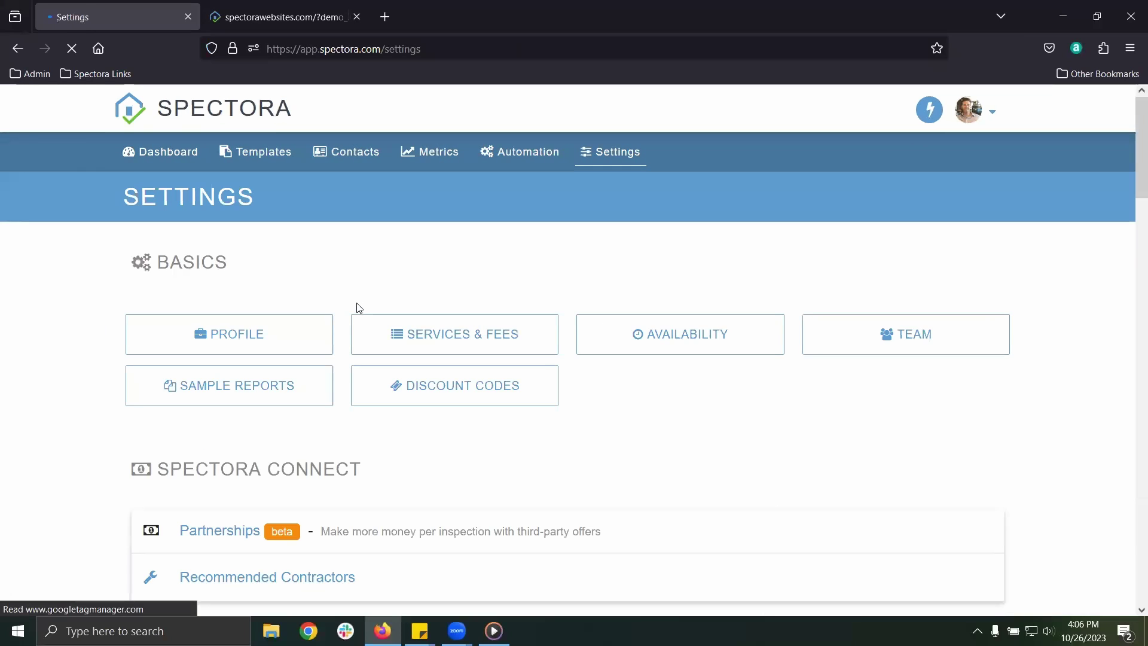
# Expand Scheduling Options and review the two custom scheduling questions' wording
pyautogui.scroll(-3, 347, 308)
pyautogui.scroll(-10, 347, 308)
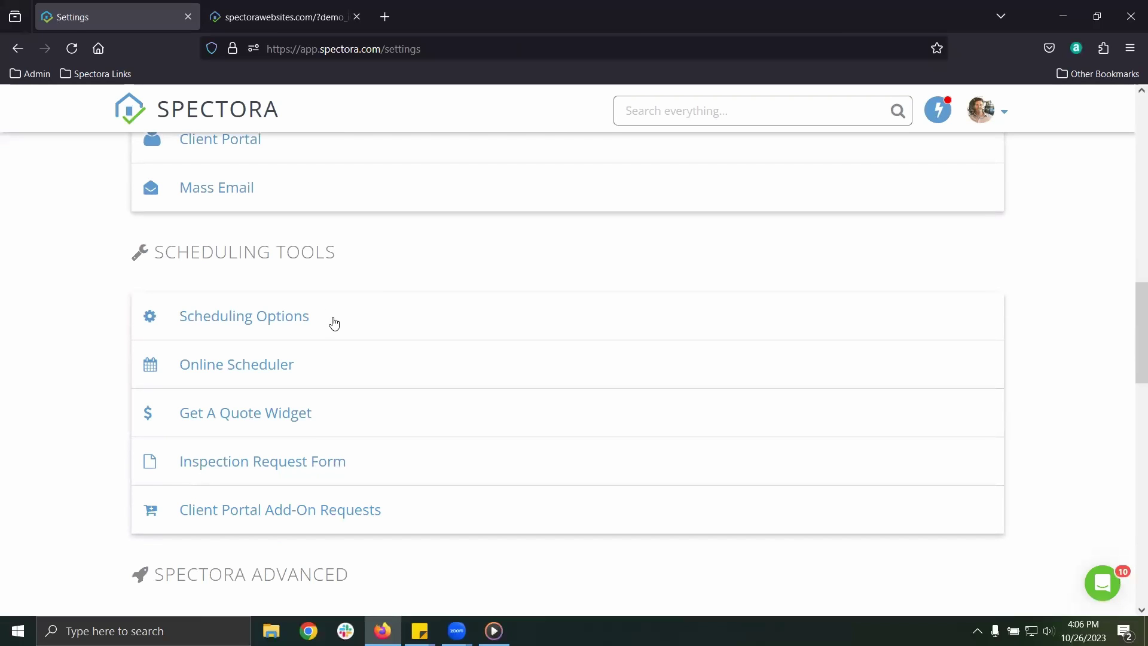
pyautogui.click(326, 321)
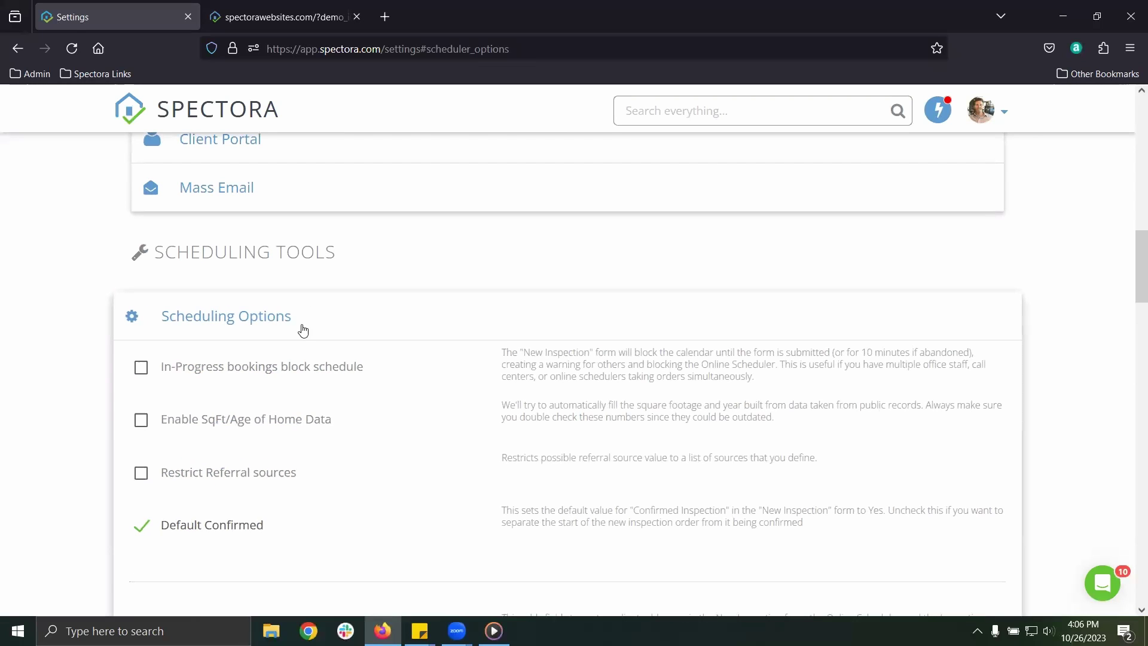
pyautogui.scroll(-3, 303, 328)
pyautogui.scroll(-4, 303, 328)
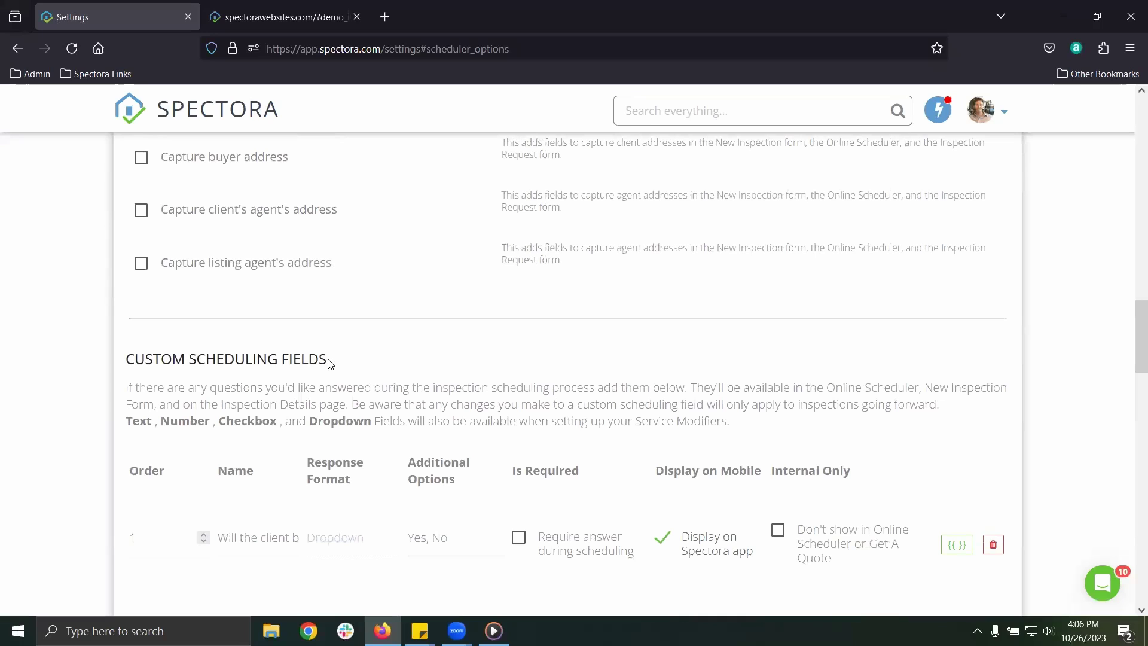
pyautogui.moveTo(329, 362); pyautogui.dragTo(137, 363)
pyautogui.click(348, 364)
pyautogui.scroll(-3, 336, 366)
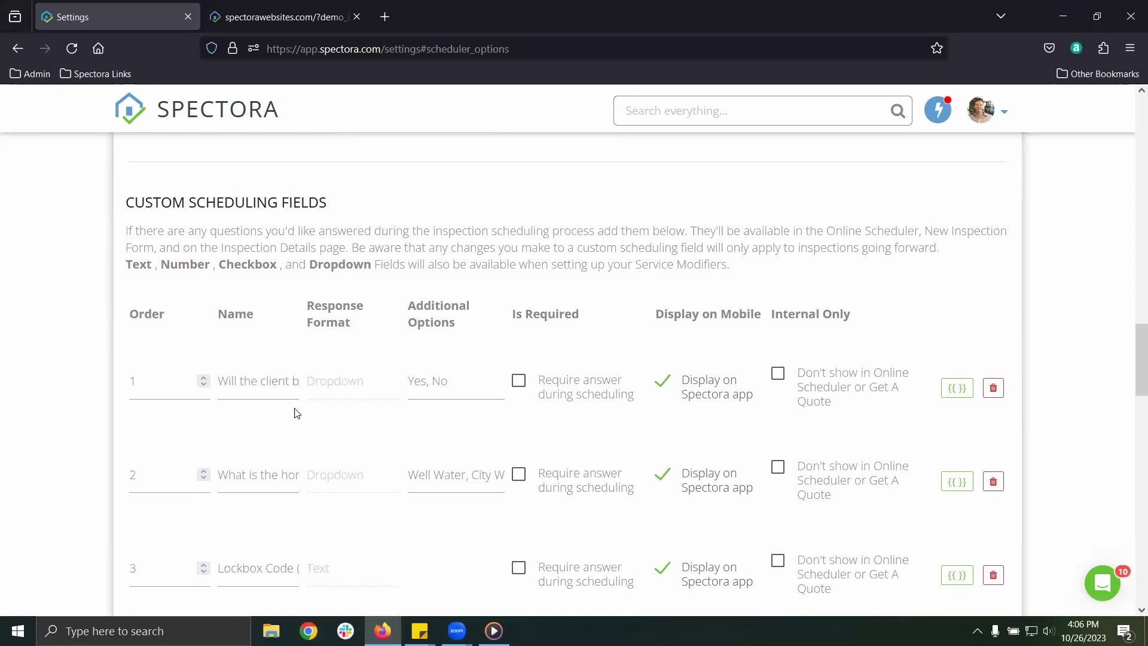
pyautogui.moveTo(227, 381); pyautogui.dragTo(333, 379)
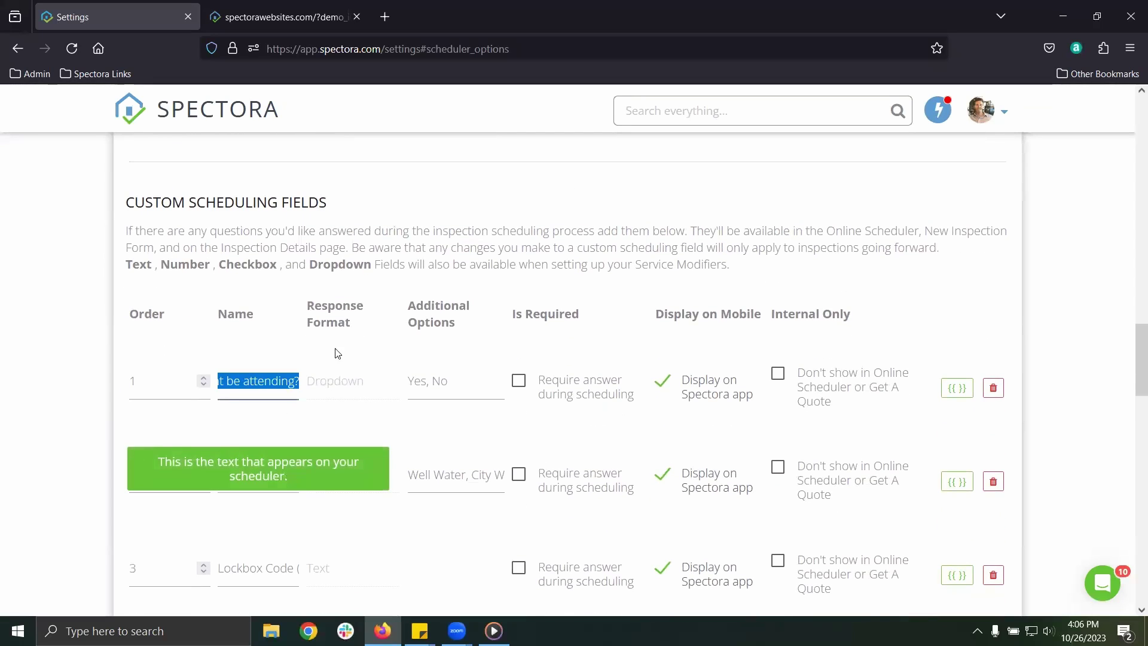
pyautogui.click(321, 424)
pyautogui.moveTo(237, 477); pyautogui.dragTo(336, 479)
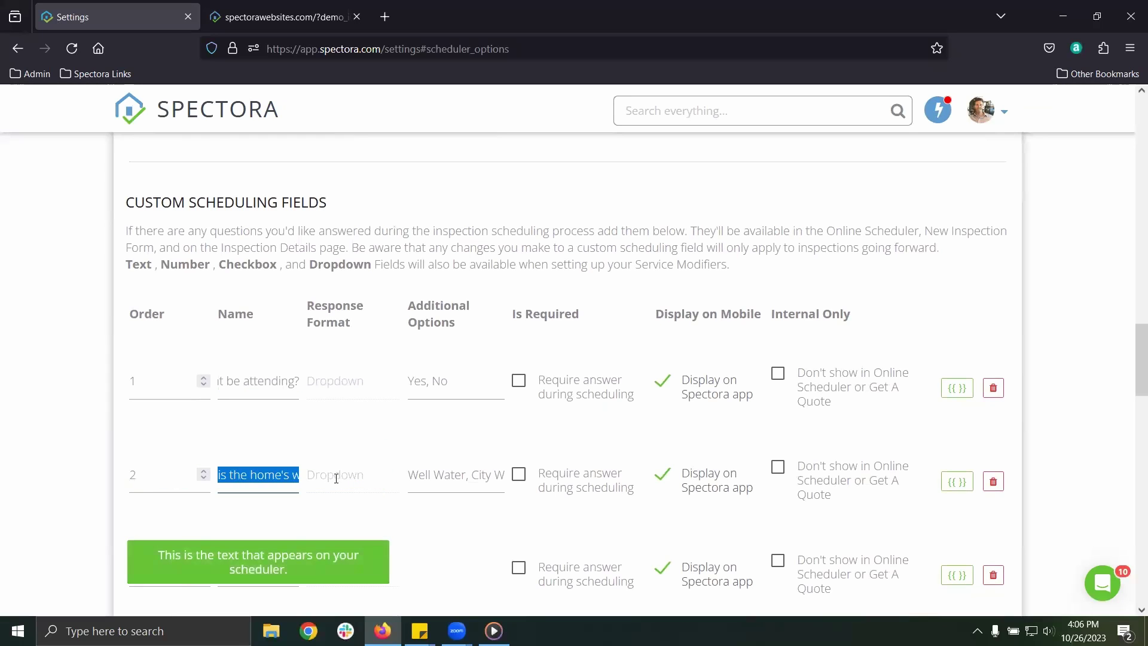
pyautogui.click(311, 433)
# Make the Yes/No dropdown questions for client attendance and water source required
pyautogui.scroll(-1, 308, 431)
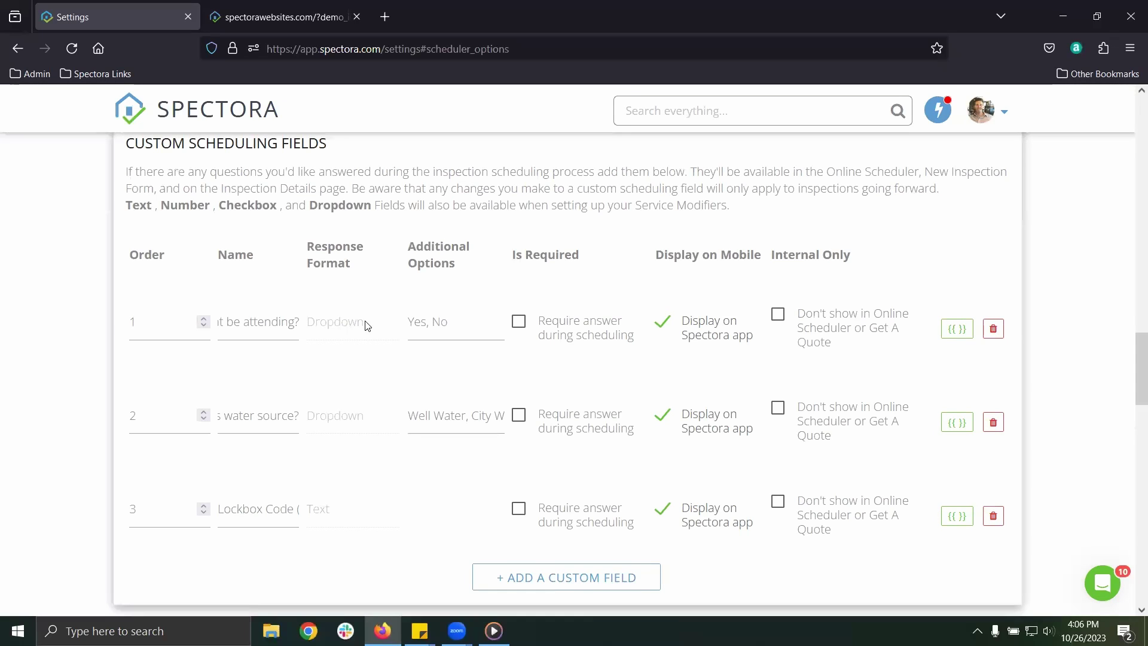
pyautogui.moveTo(367, 325); pyautogui.dragTo(308, 326)
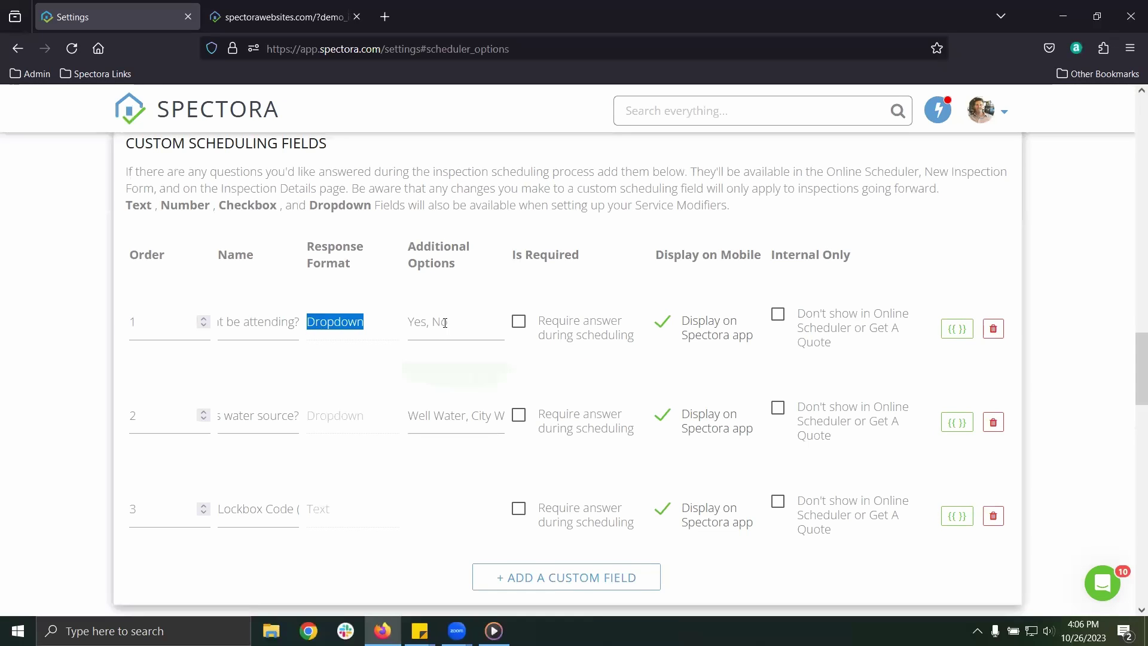
pyautogui.moveTo(445, 323); pyautogui.dragTo(404, 321)
pyautogui.click(518, 321)
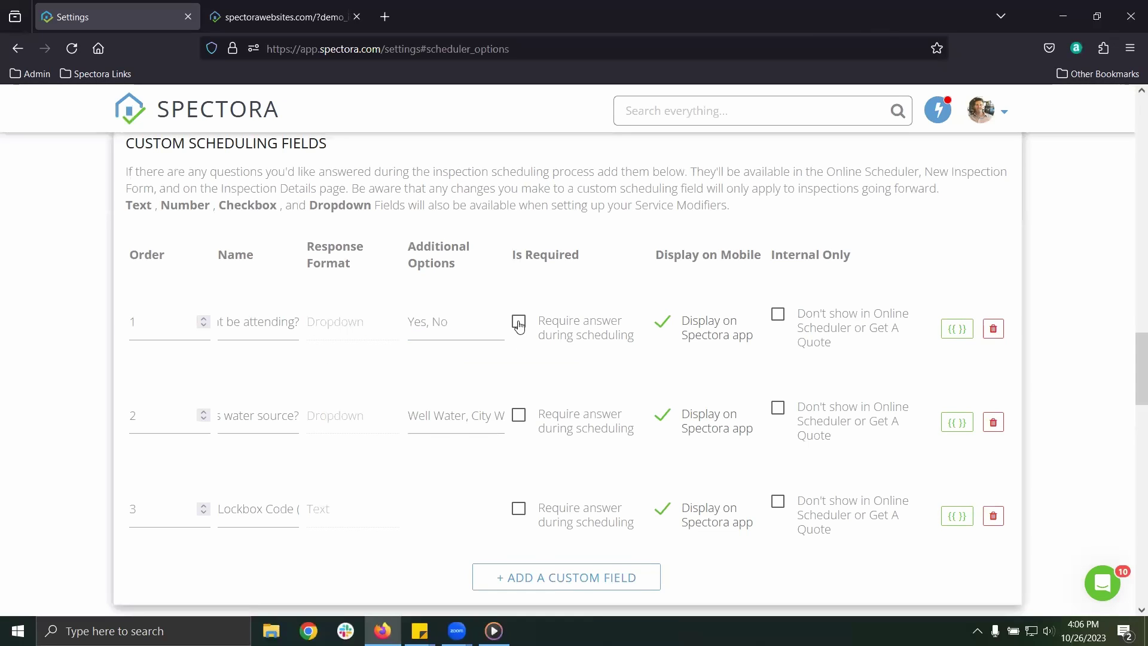
pyautogui.click(519, 414)
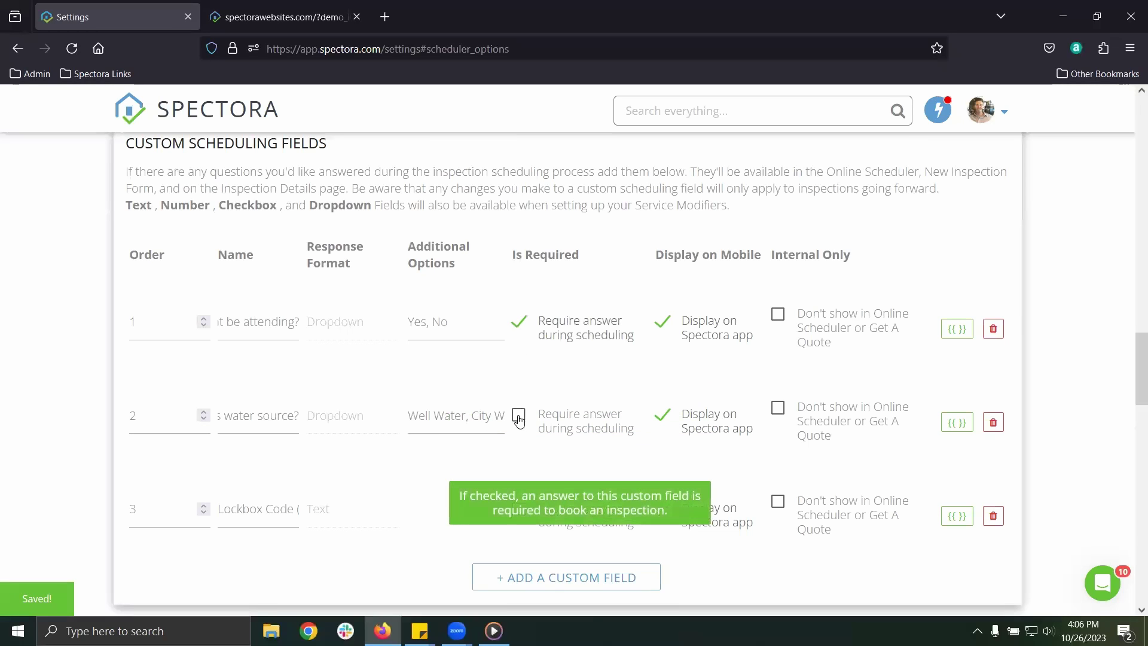
pyautogui.scroll(10, 371, 385)
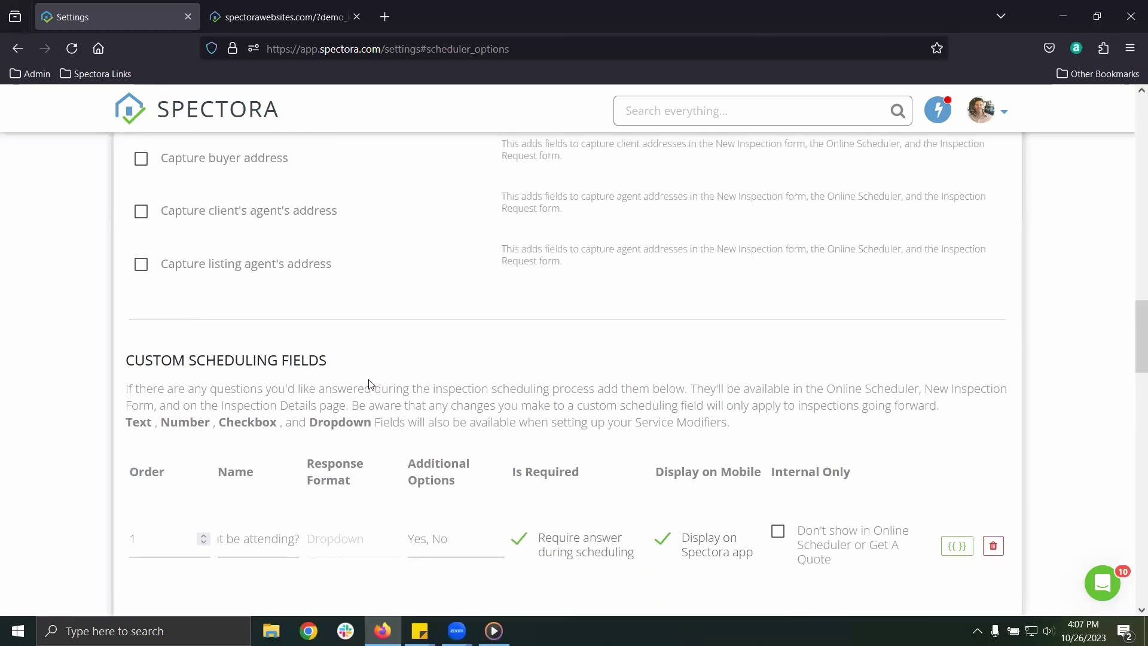
pyautogui.click(309, 257)
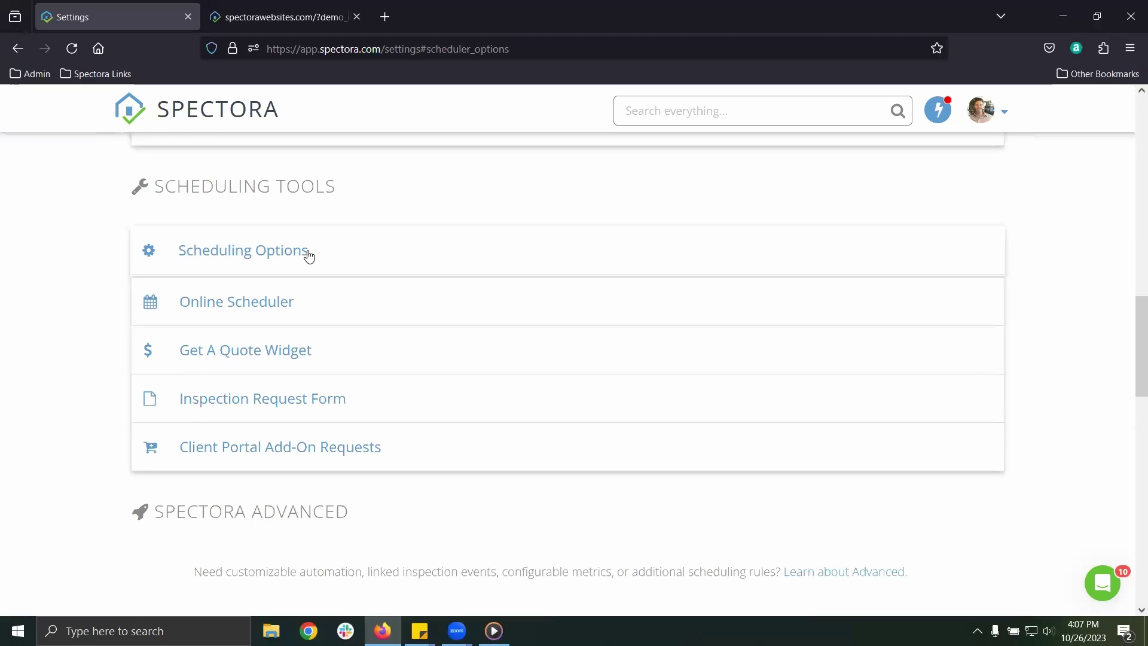
pyautogui.click(233, 302)
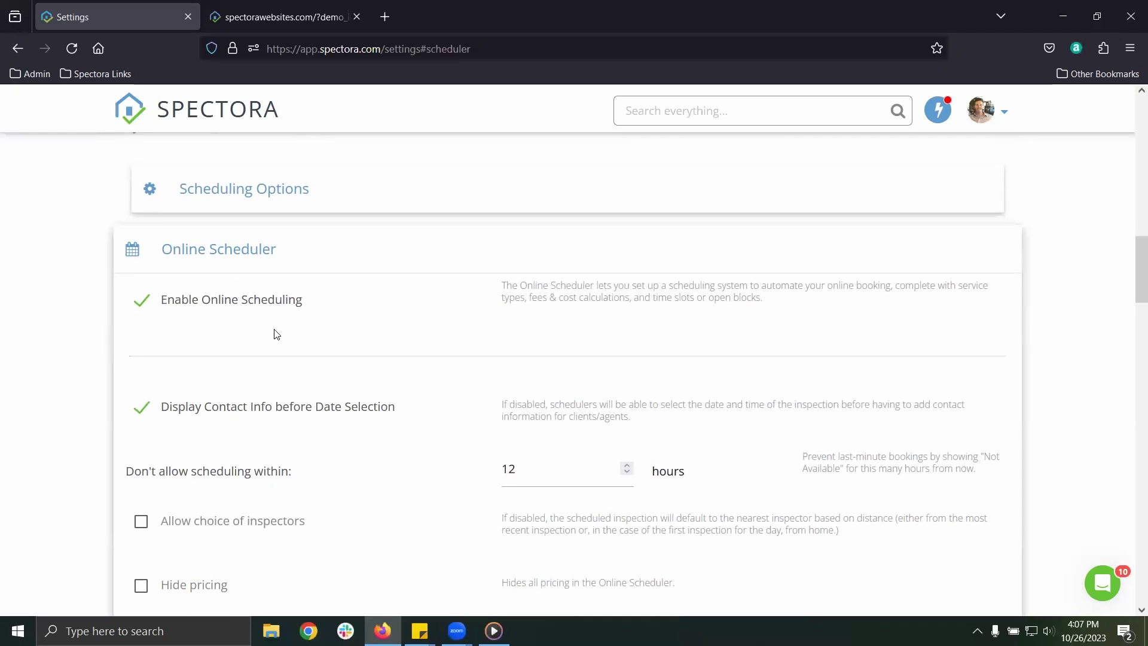
pyautogui.scroll(-1, 389, 365)
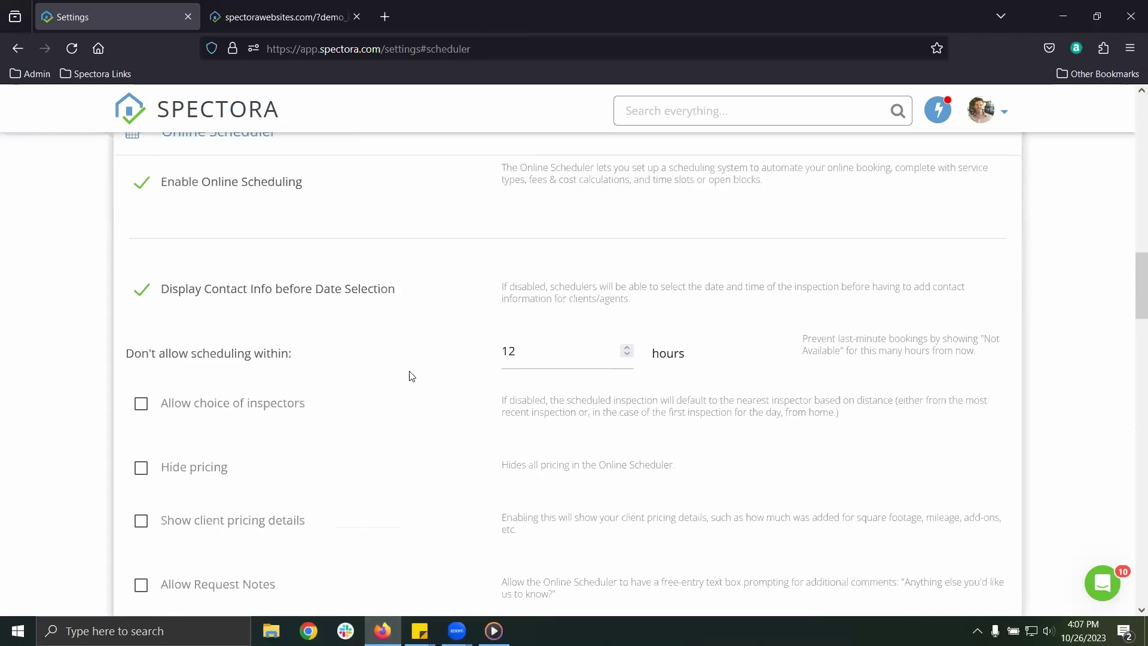
pyautogui.doubleClick(517, 350)
pyautogui.click(495, 370)
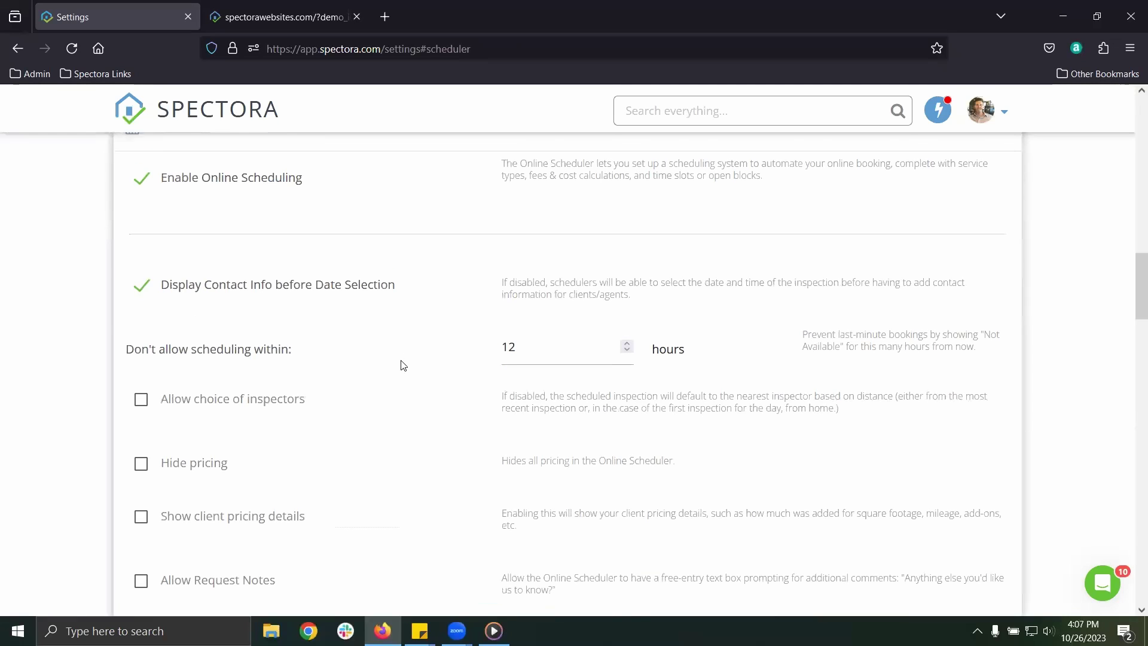
pyautogui.scroll(-1, 400, 364)
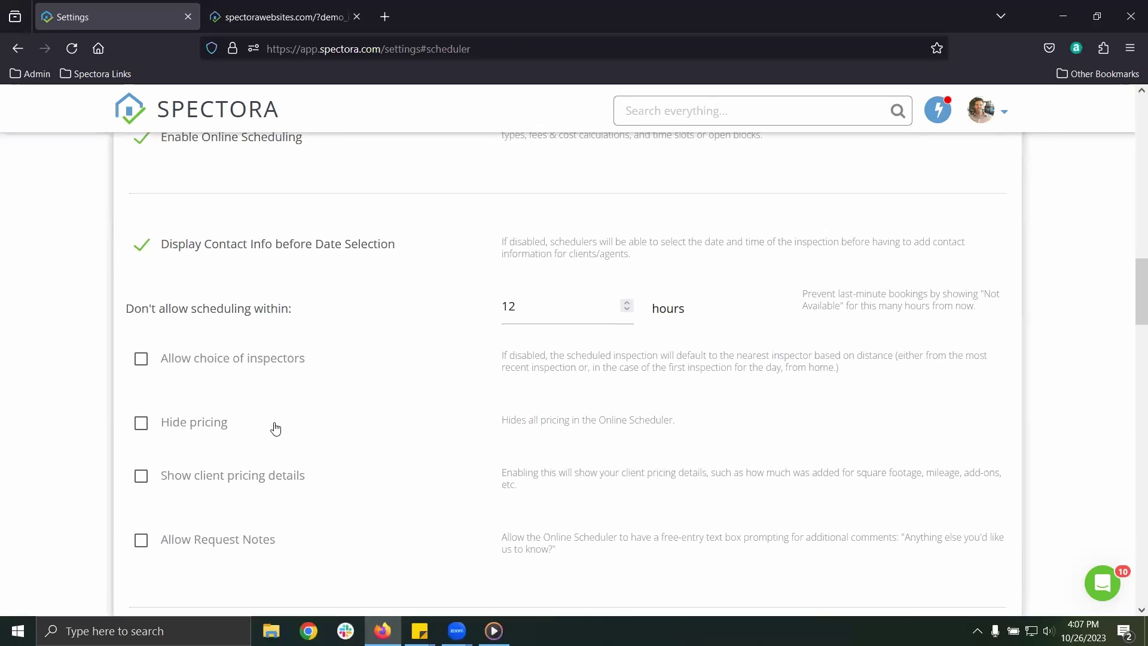
pyautogui.scroll(-2, 325, 402)
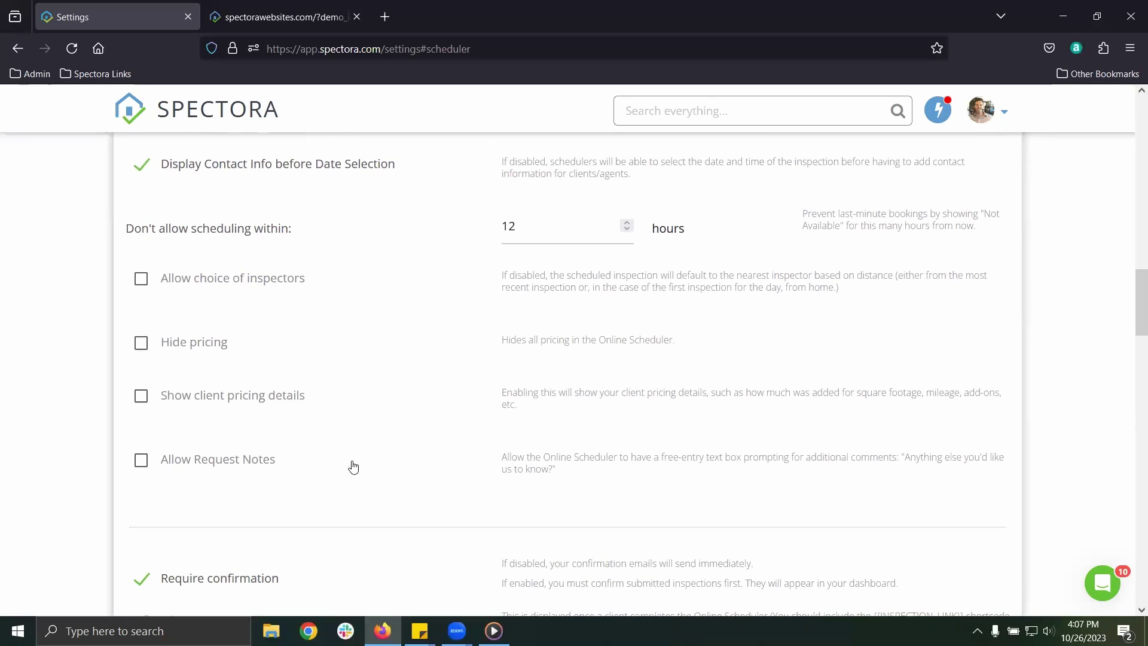
pyautogui.scroll(-4, 357, 464)
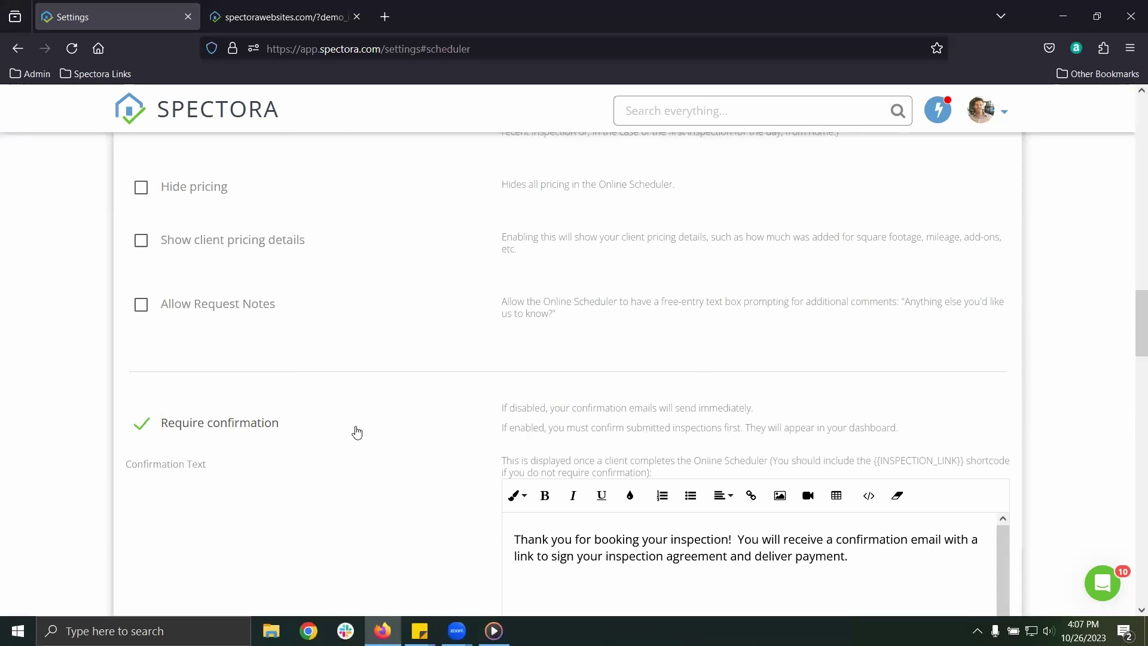
# Turn on both email and text-message notifications for completed bookings
pyautogui.scroll(-3, 357, 432)
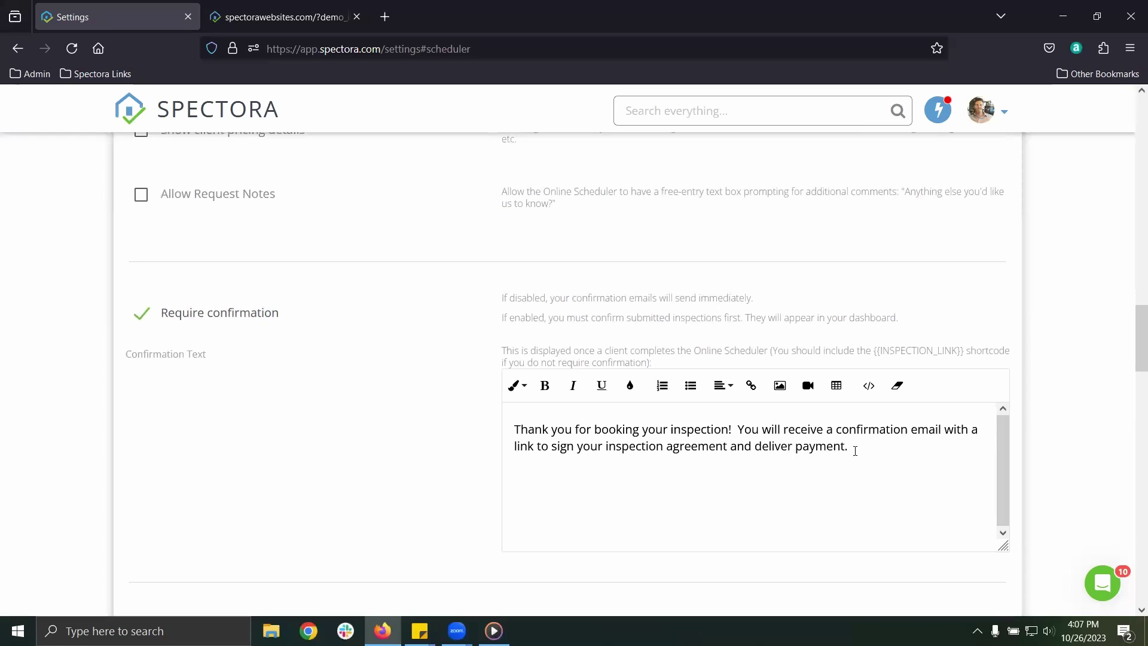
pyautogui.moveTo(855, 450); pyautogui.dragTo(536, 426)
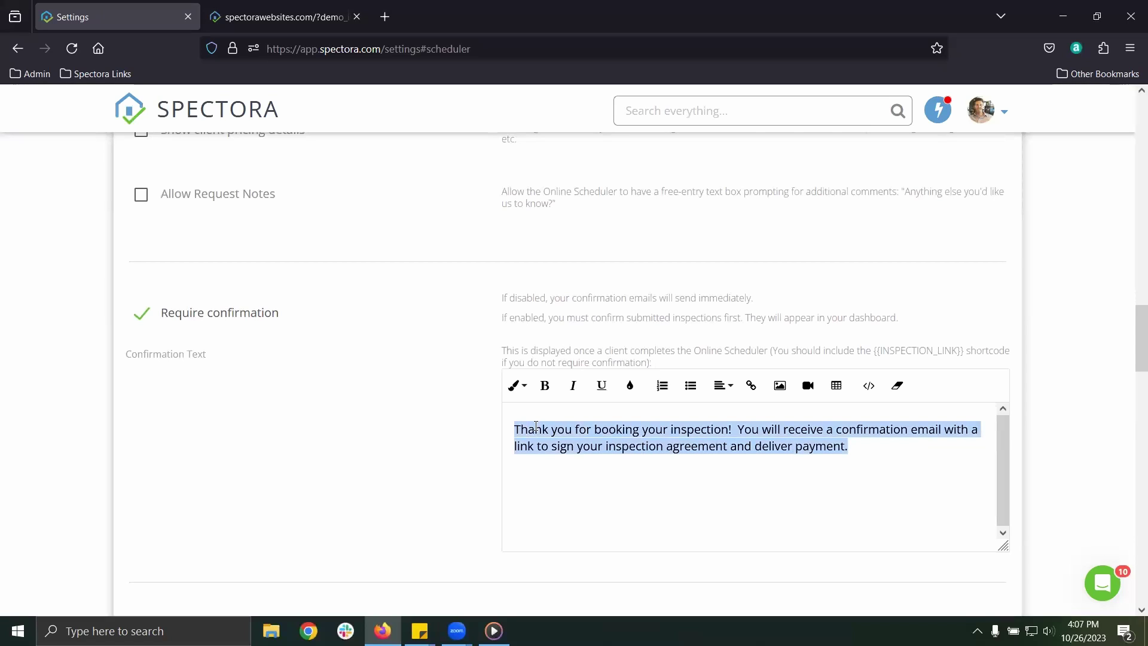
pyautogui.click(598, 466)
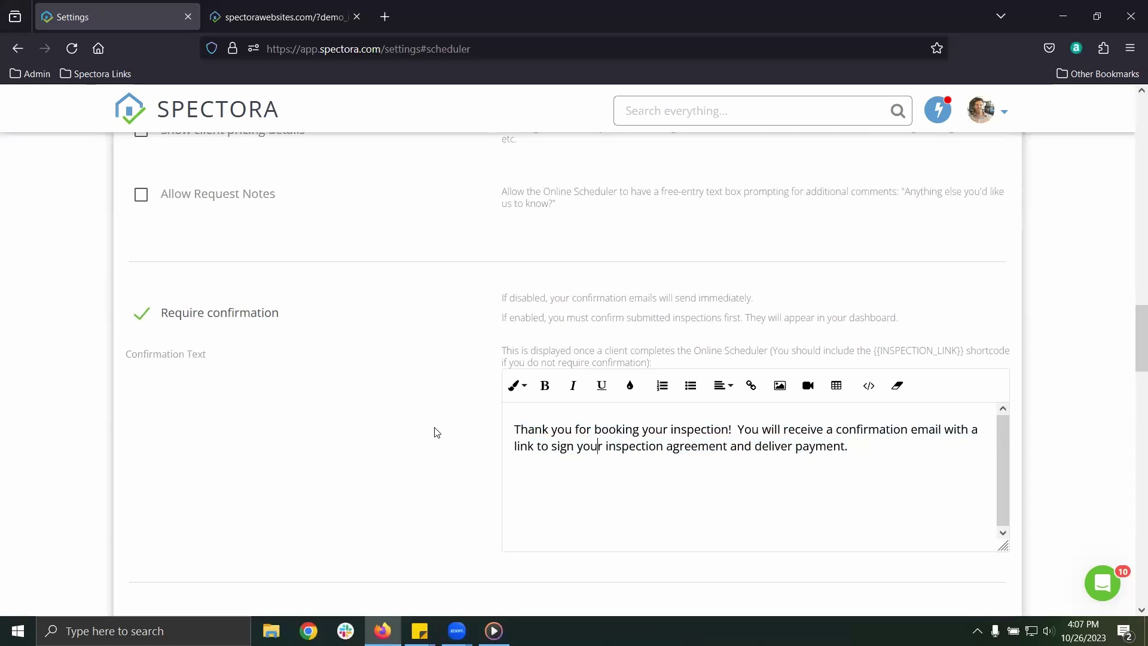
pyautogui.scroll(-4, 438, 433)
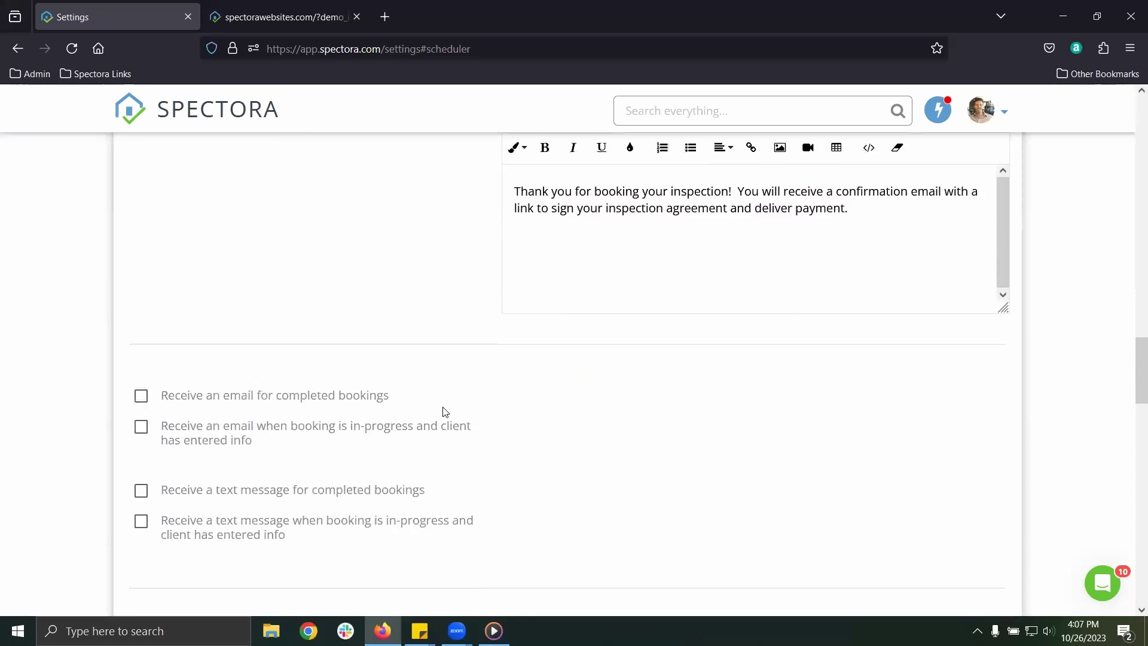
pyautogui.click(141, 384)
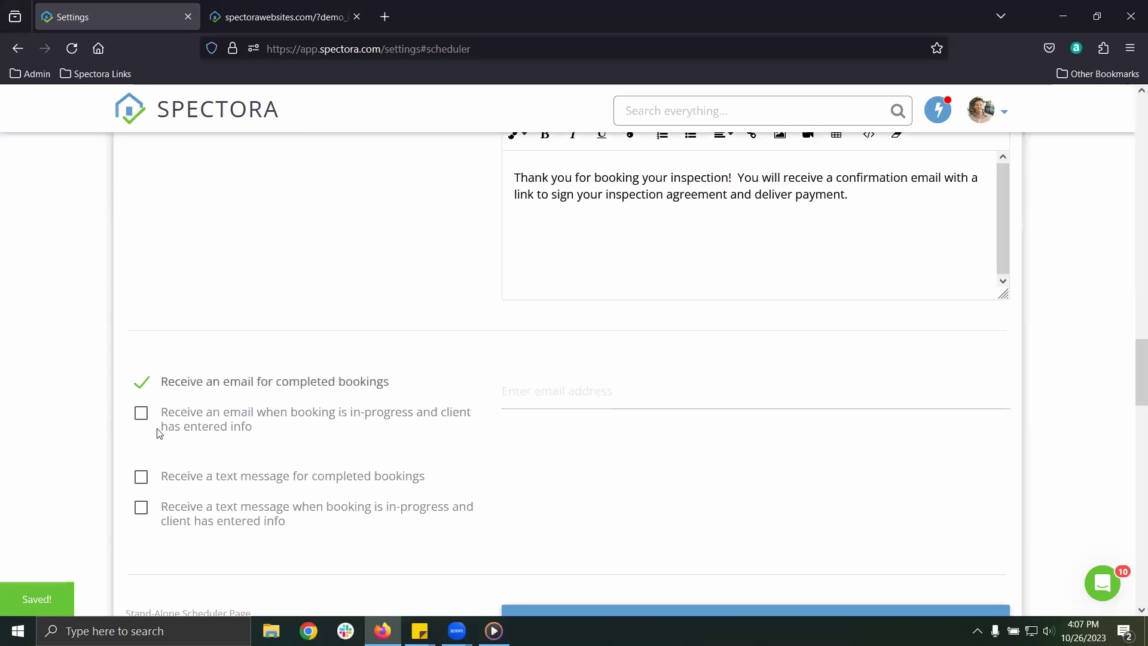
pyautogui.click(142, 478)
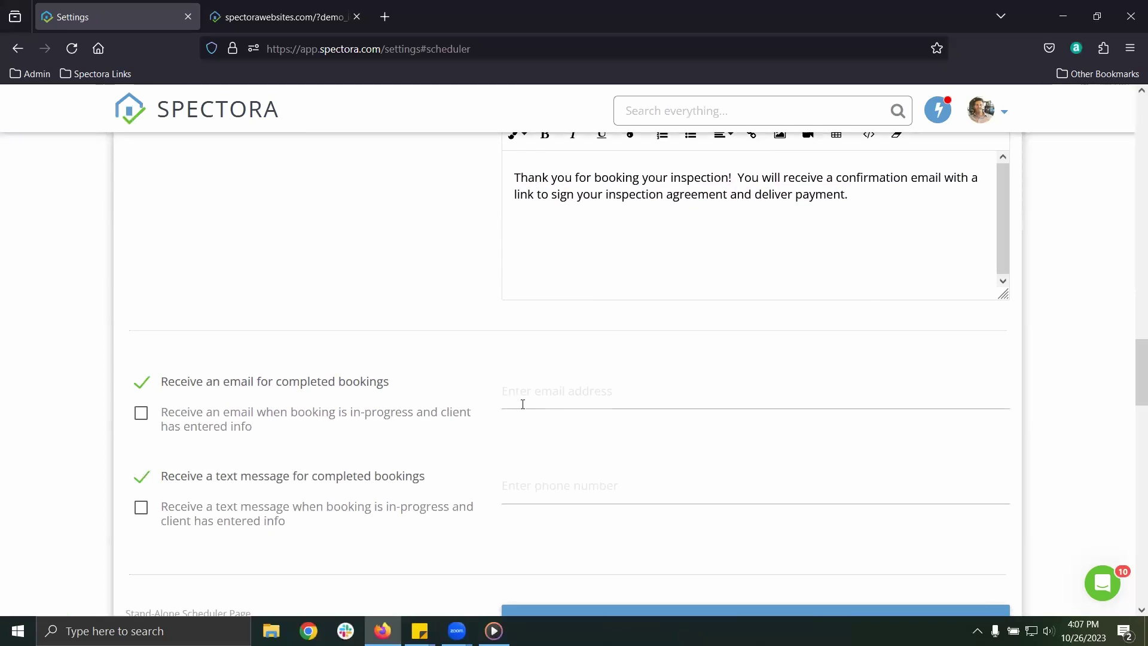
pyautogui.click(540, 478)
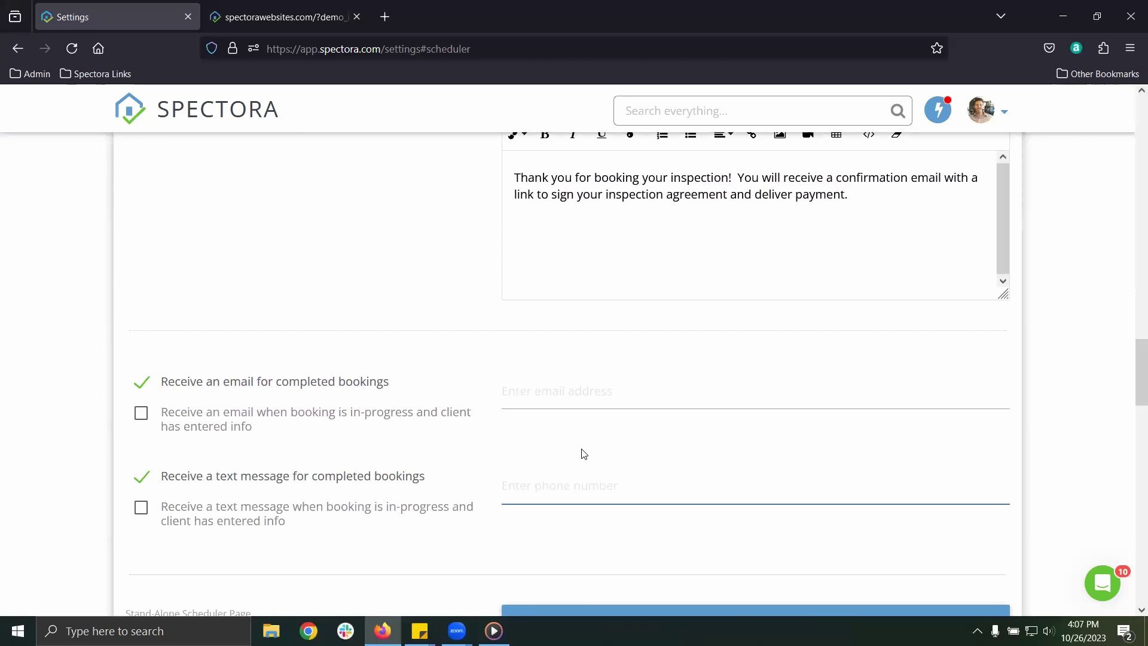
# Review the embeddable widget's iframe code, then open the My Online Scheduler booking page
pyautogui.scroll(-4, 511, 454)
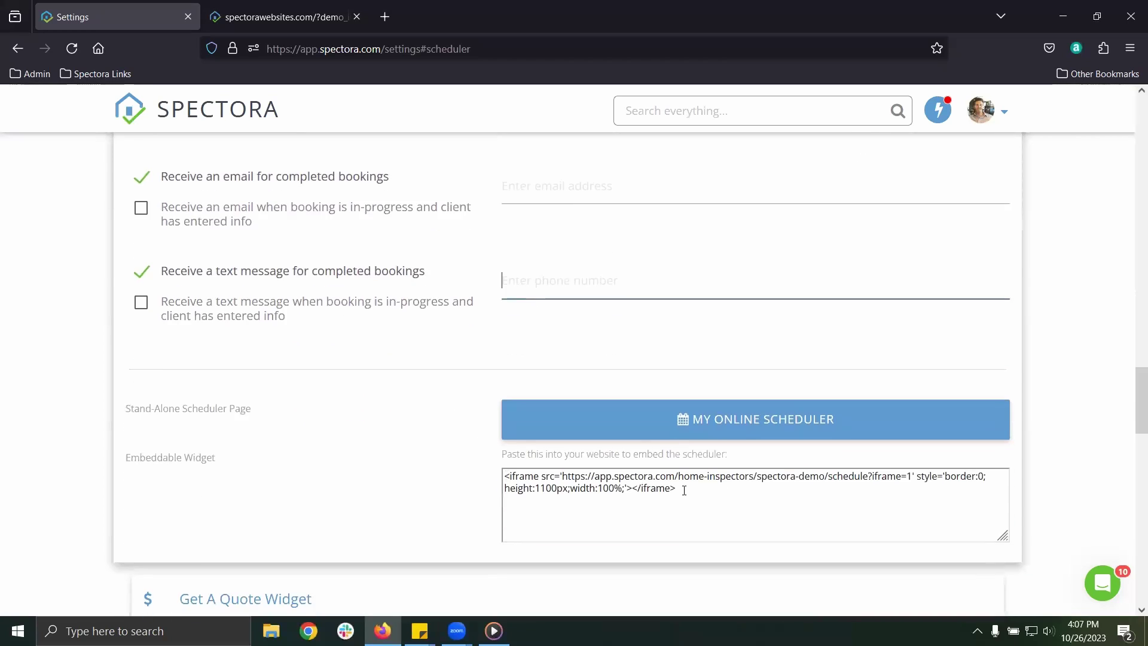
pyautogui.moveTo(684, 491); pyautogui.dragTo(489, 471)
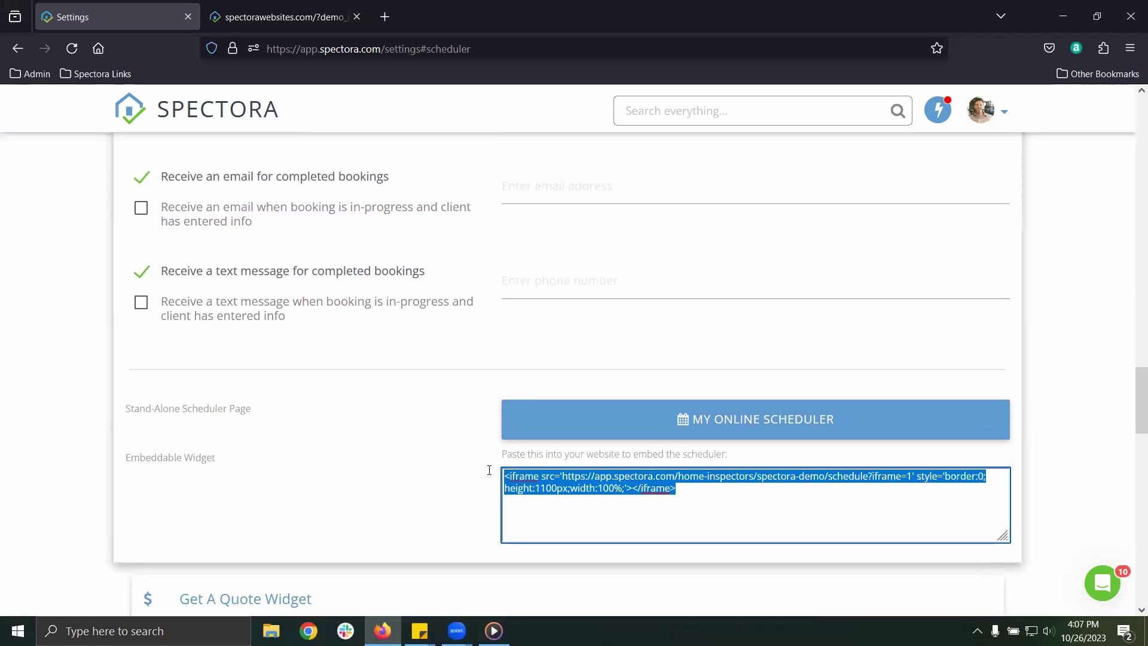
pyautogui.click(690, 495)
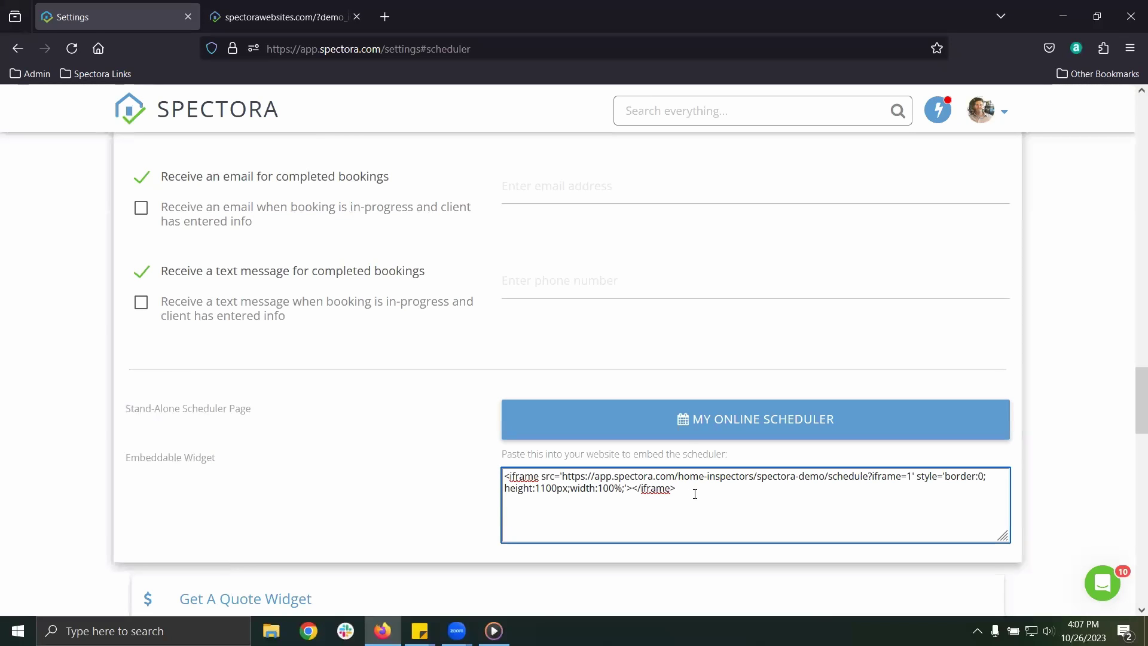
pyautogui.click(668, 423)
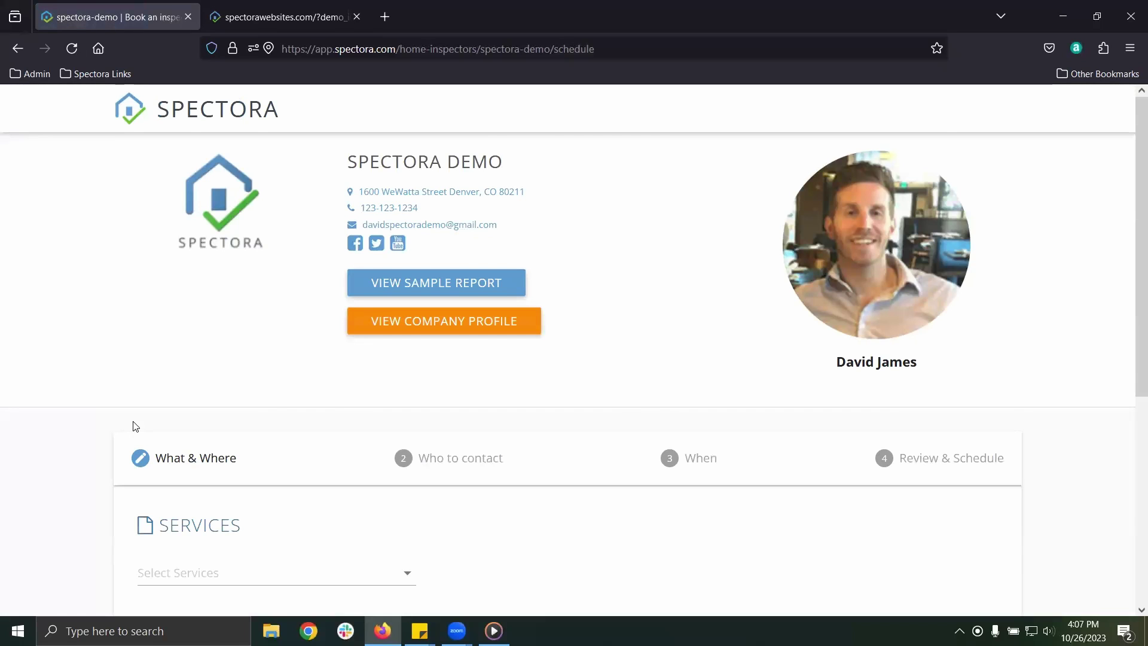
pyautogui.scroll(-4, 109, 429)
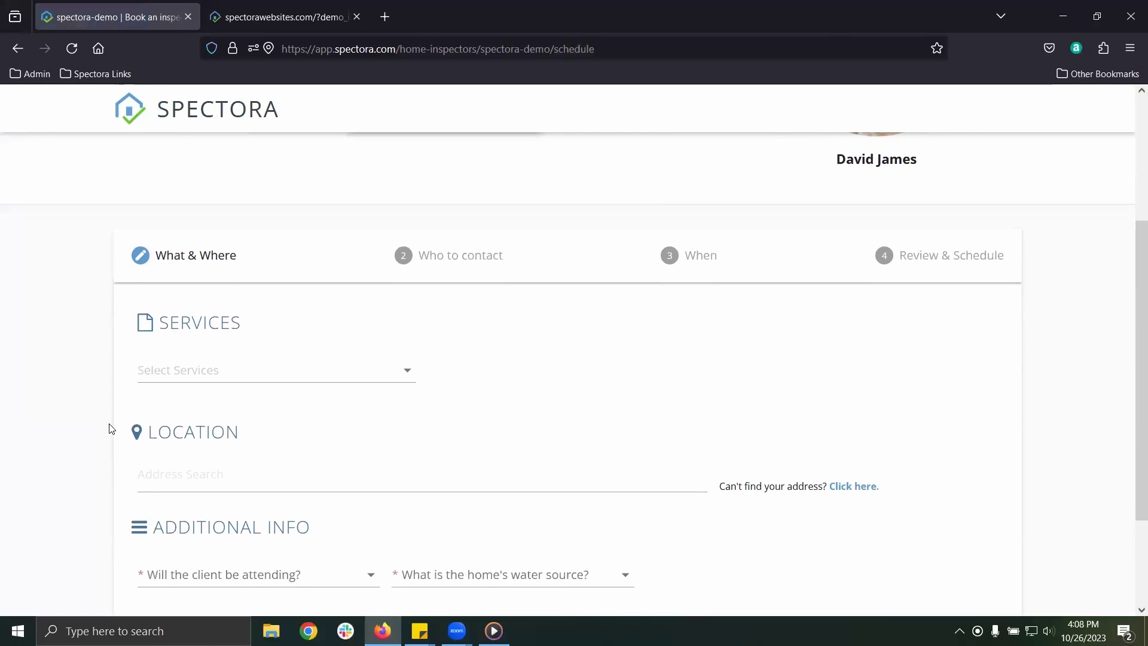
pyautogui.scroll(-2, 109, 429)
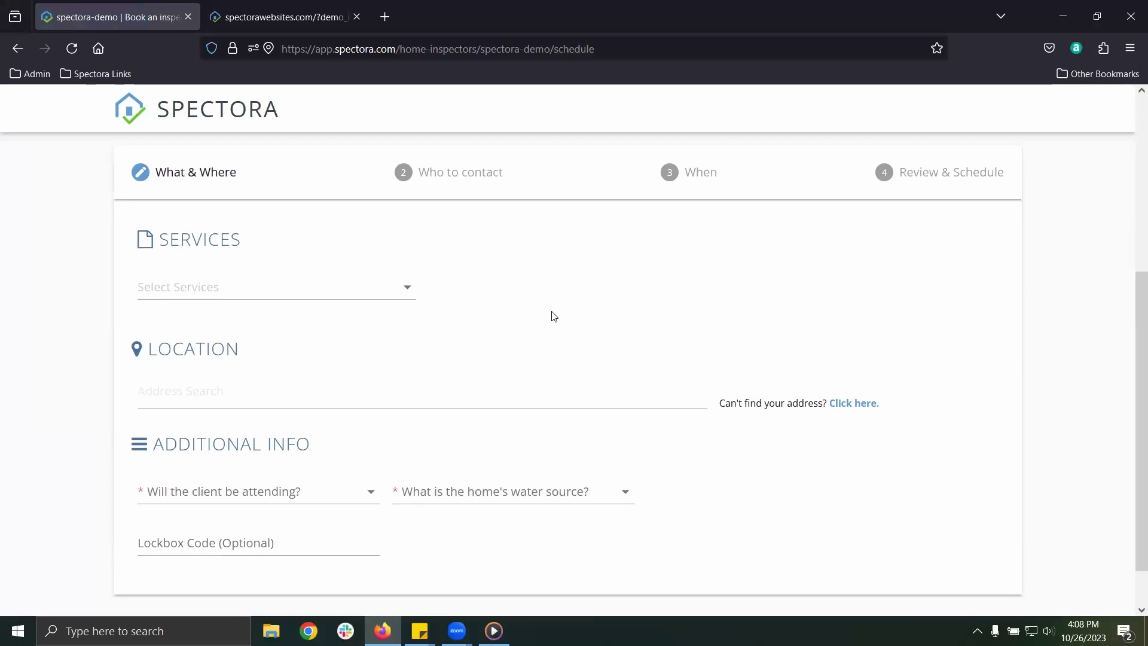
pyautogui.click(295, 297)
pyautogui.click(161, 298)
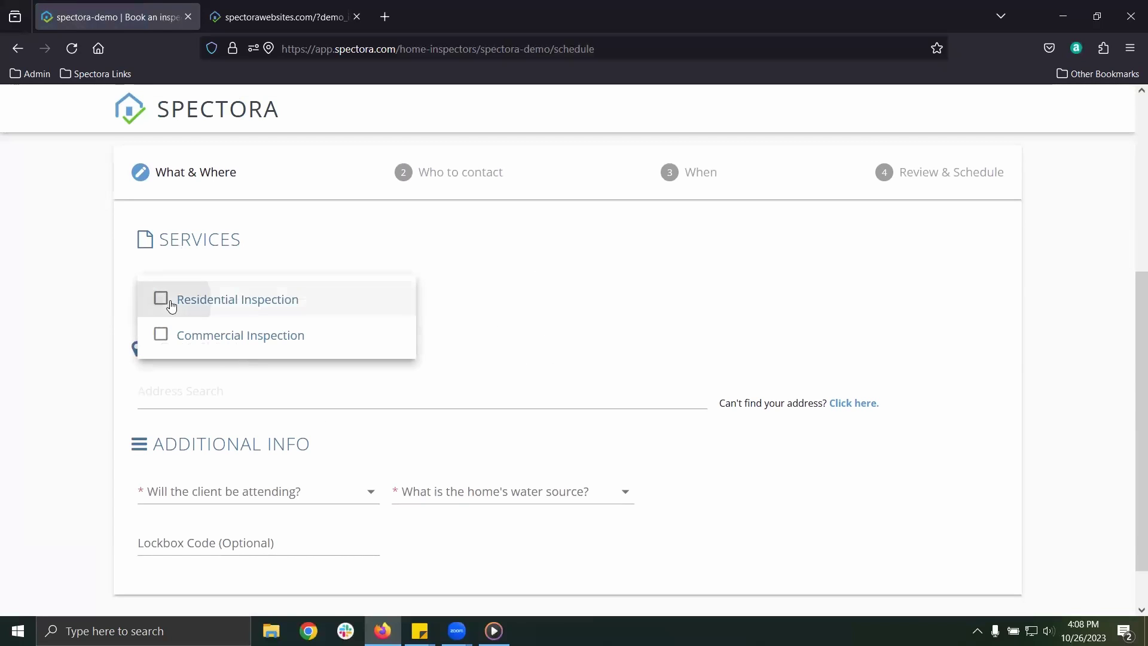
pyautogui.click(496, 292)
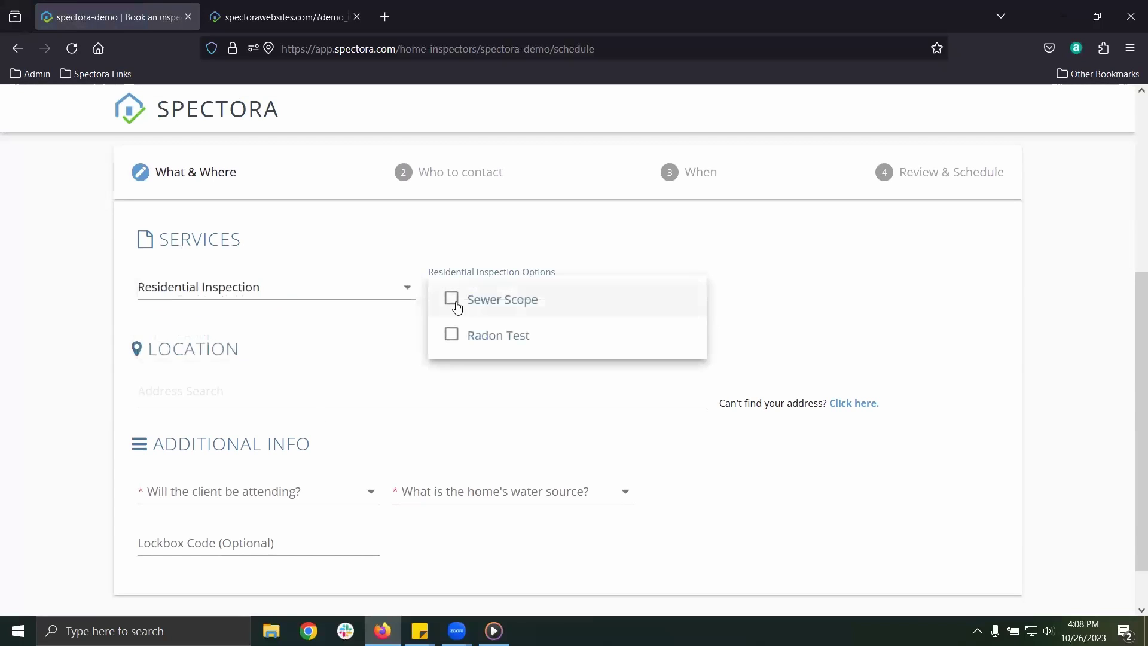
pyautogui.click(451, 299)
pyautogui.click(451, 339)
pyautogui.click(315, 394)
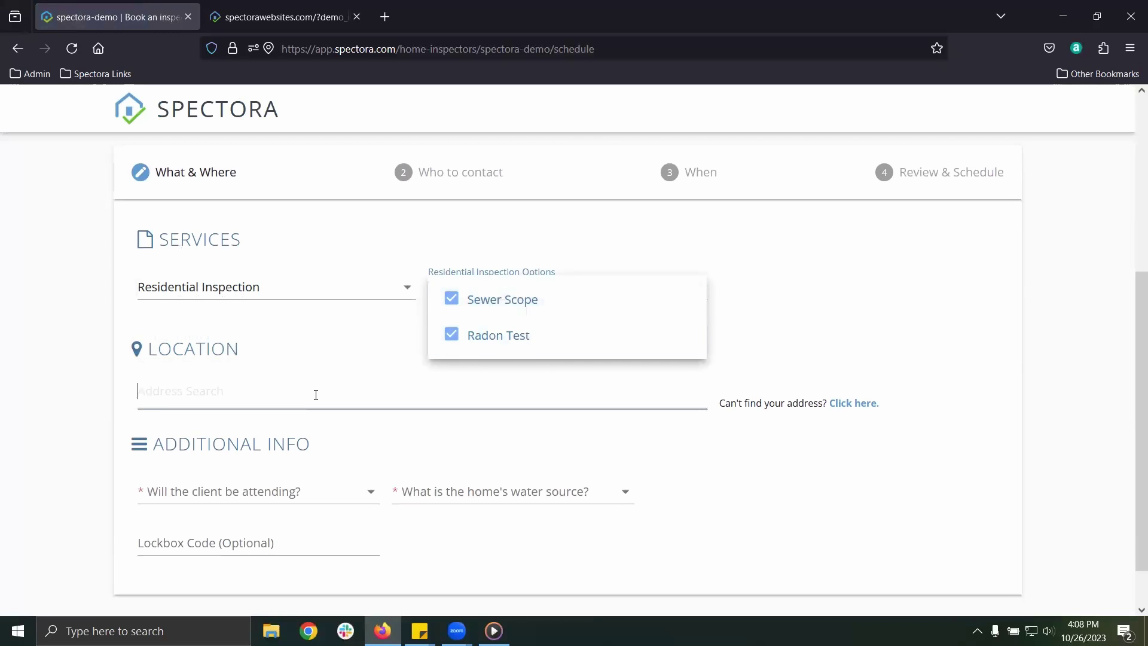
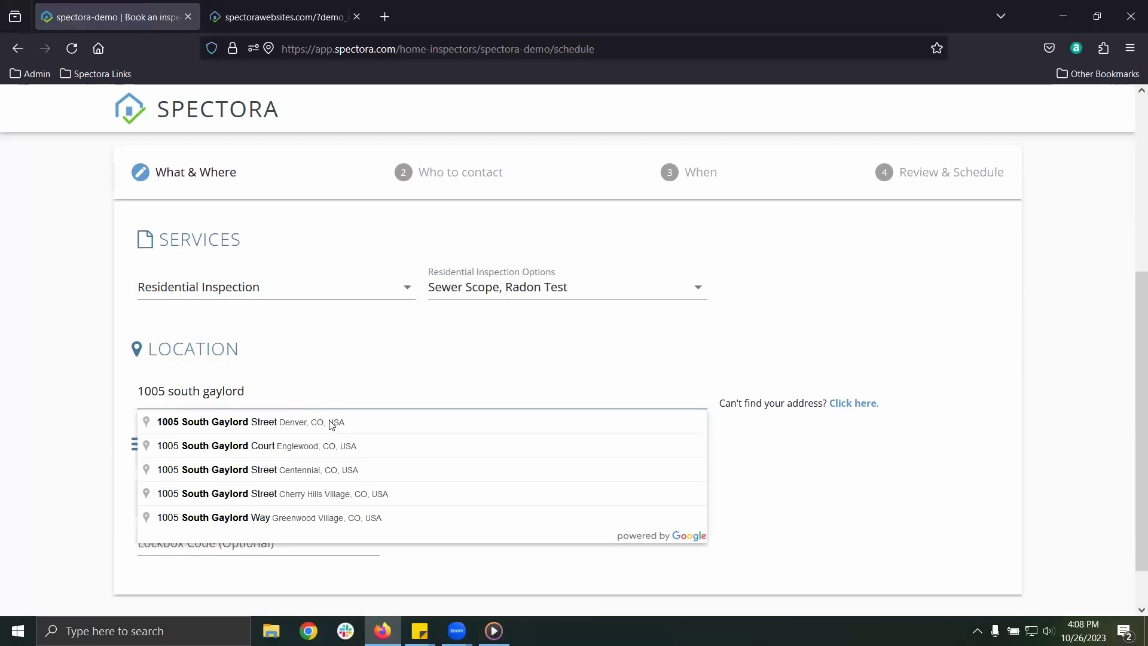
pyautogui.click(331, 422)
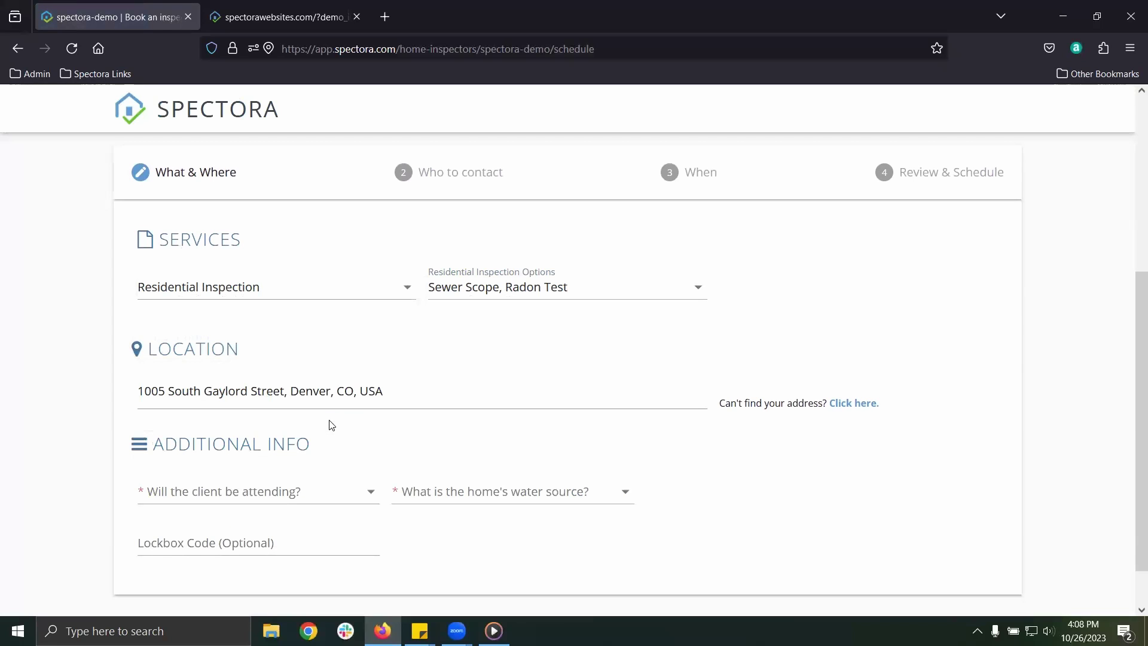
# Enter 1234 sq ft and year 2005, answer Yes and Well Water, and continue
pyautogui.scroll(-3, 320, 416)
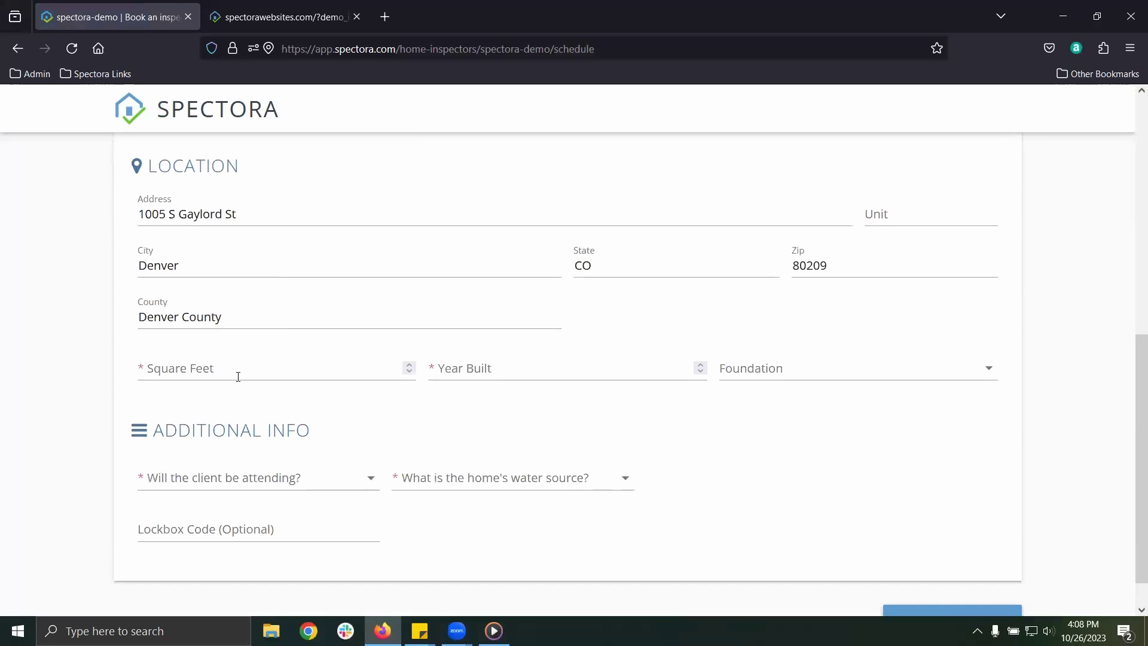
pyautogui.click(237, 370)
pyautogui.write('1234')
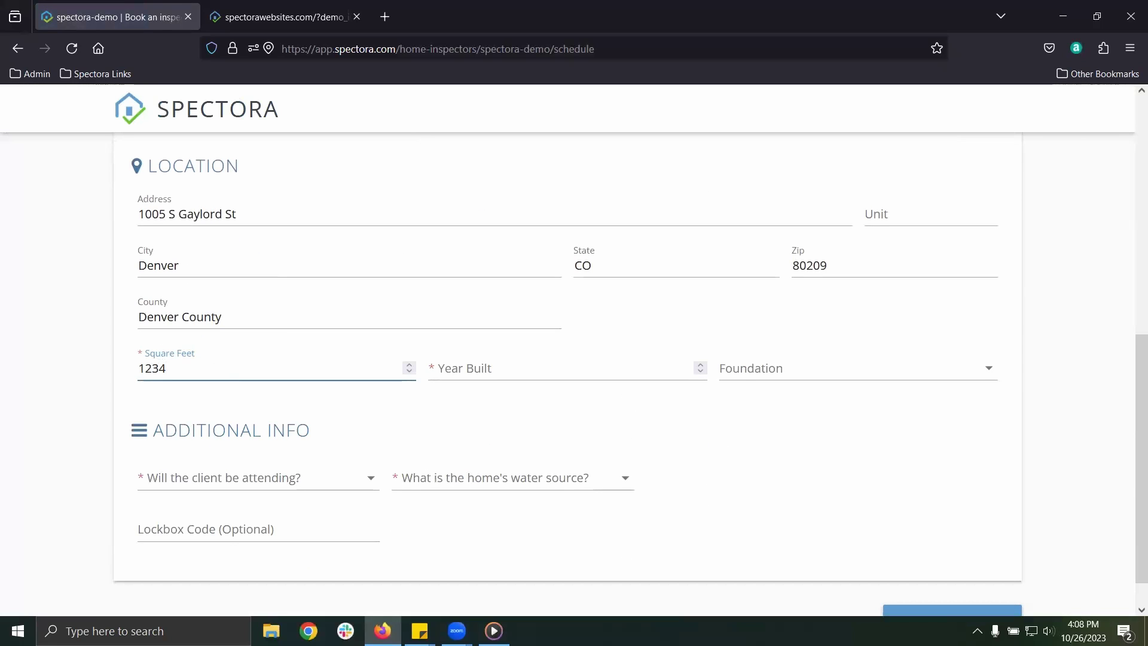
pyautogui.click(484, 374)
pyautogui.write('2005')
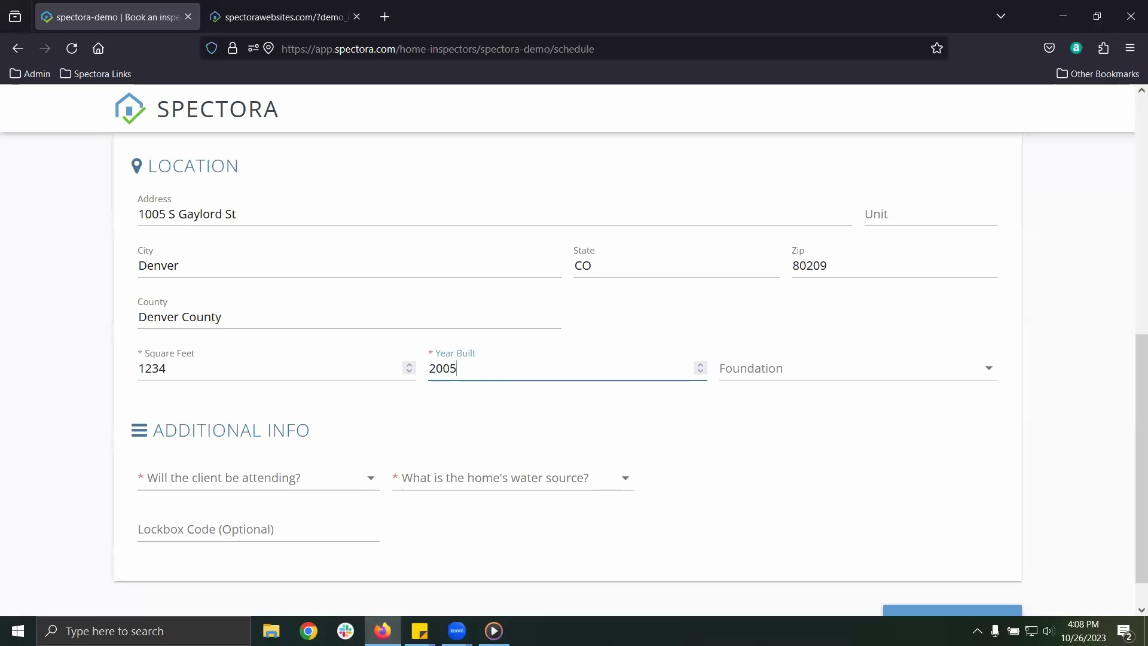
pyautogui.click(282, 479)
pyautogui.click(205, 486)
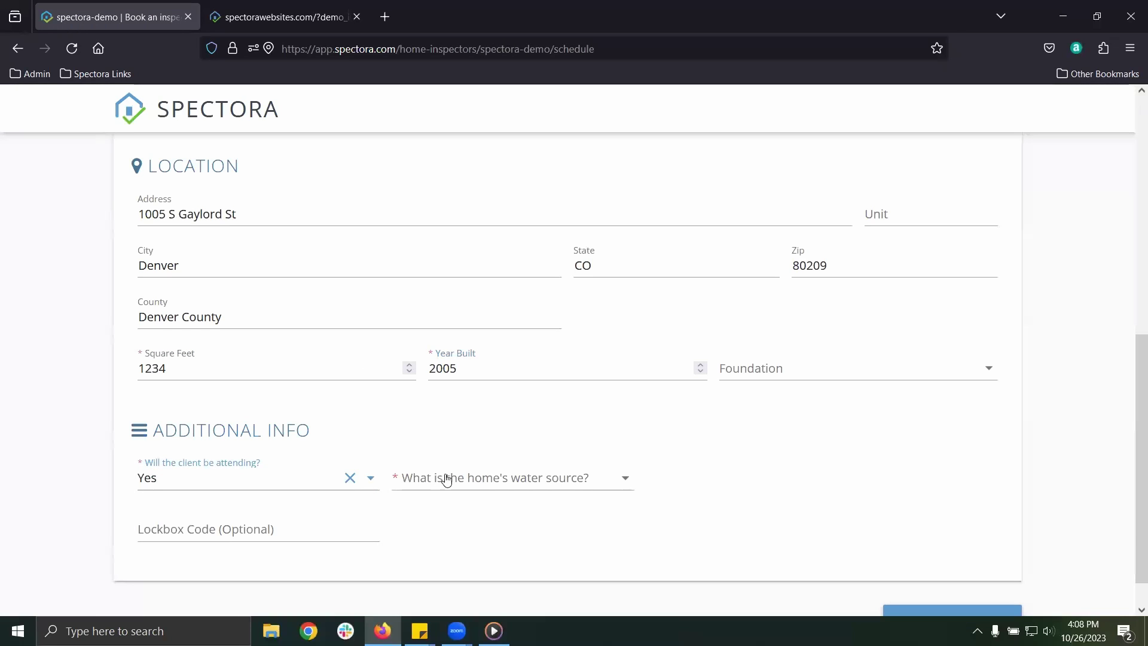
pyautogui.click(443, 476)
pyautogui.click(410, 490)
pyautogui.click(299, 530)
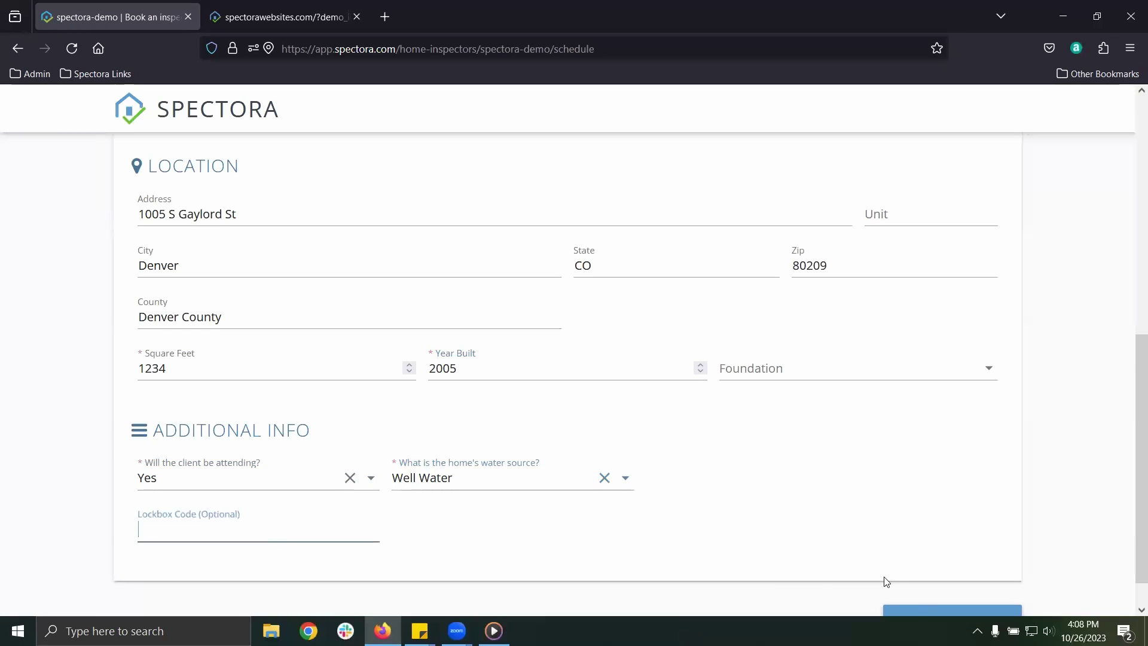
pyautogui.click(915, 612)
# Enter the client name 'Test Client', an e-mail and a phone number, then continue
pyautogui.click(195, 278)
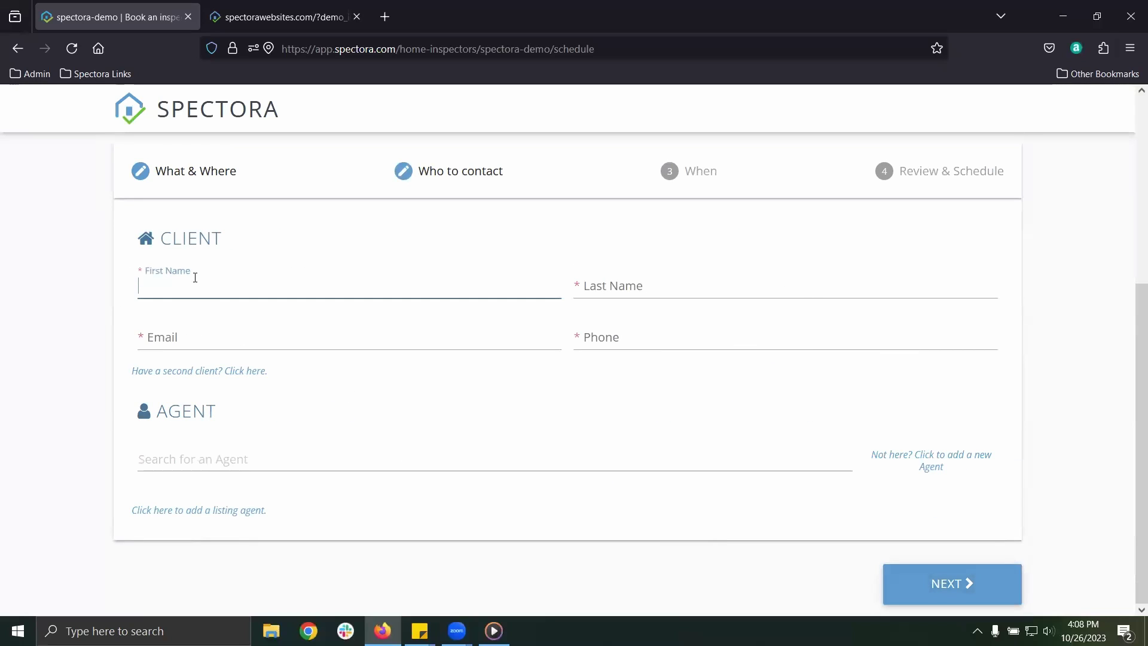
pyautogui.press('Tab')
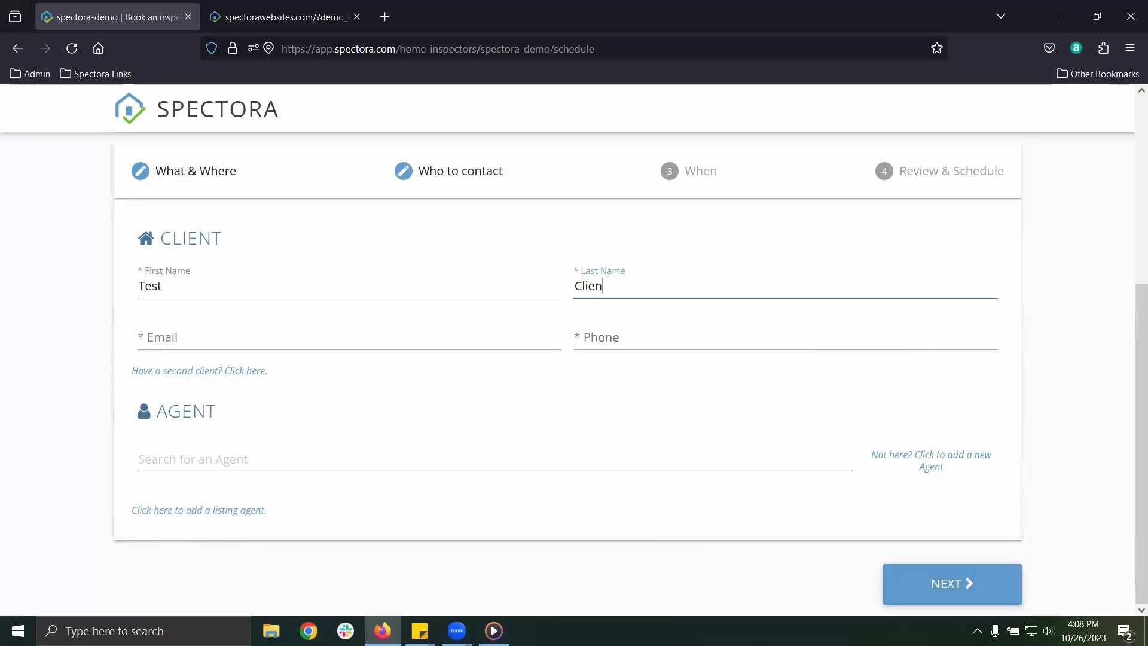
pyautogui.press('Tab')
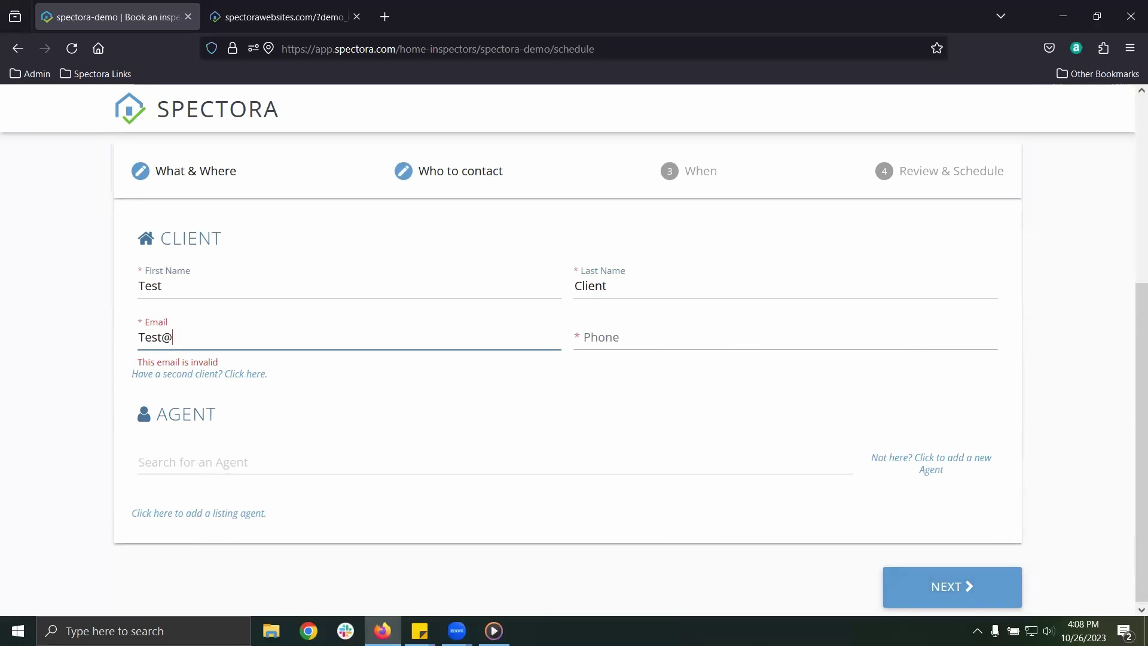
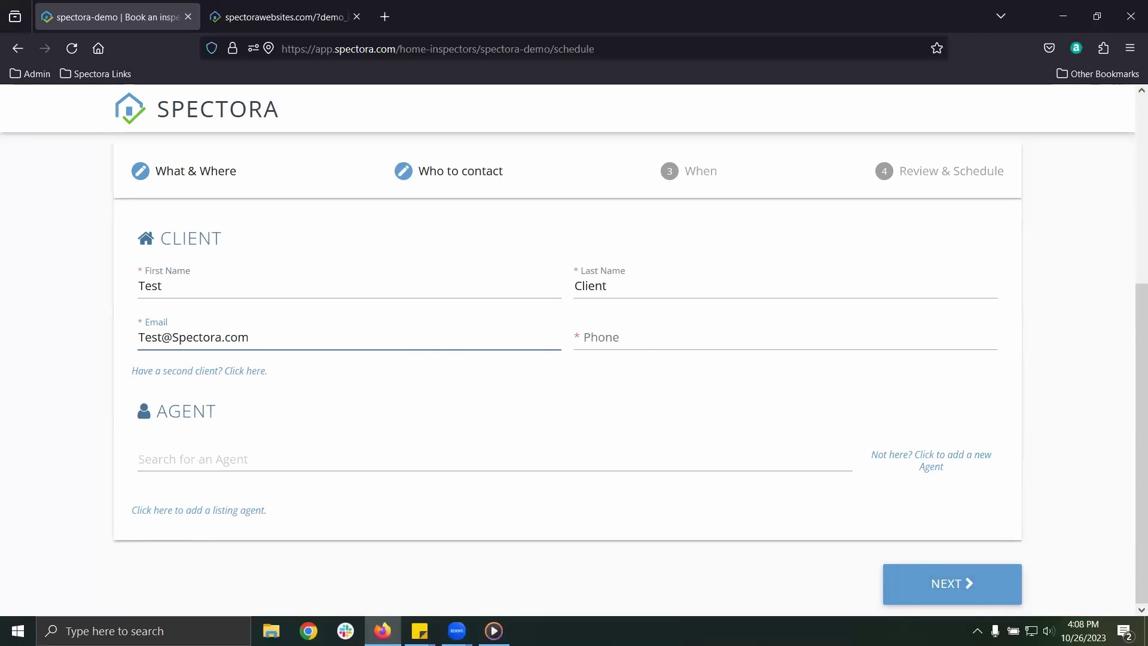
pyautogui.click(680, 334)
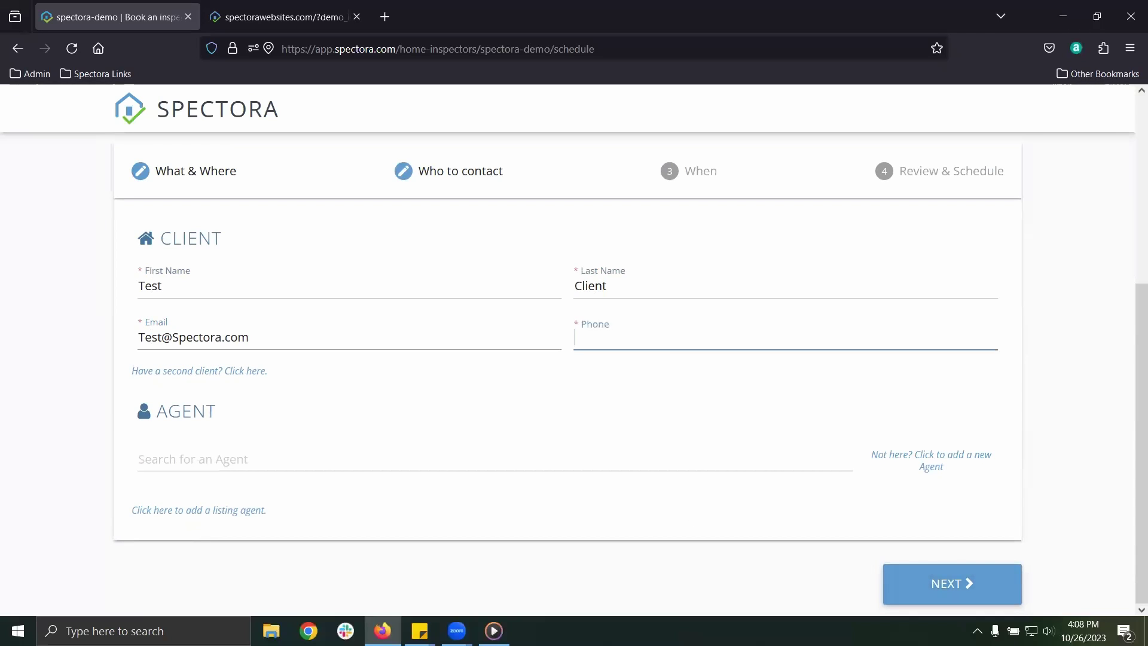
pyautogui.write('123123-1234')
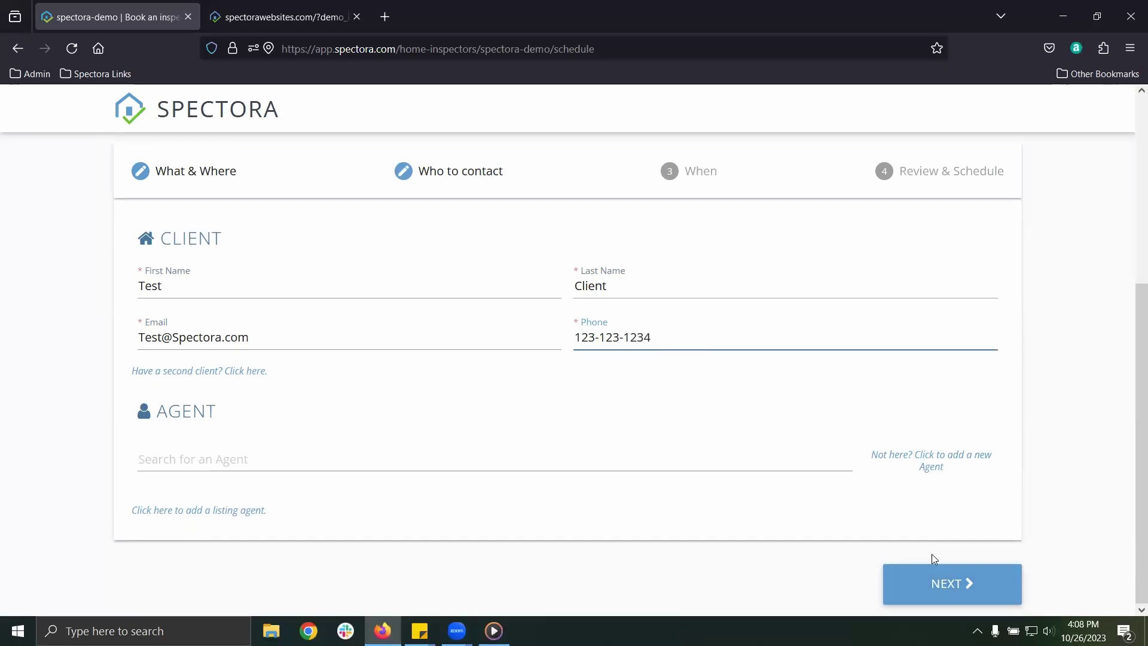
pyautogui.click(935, 583)
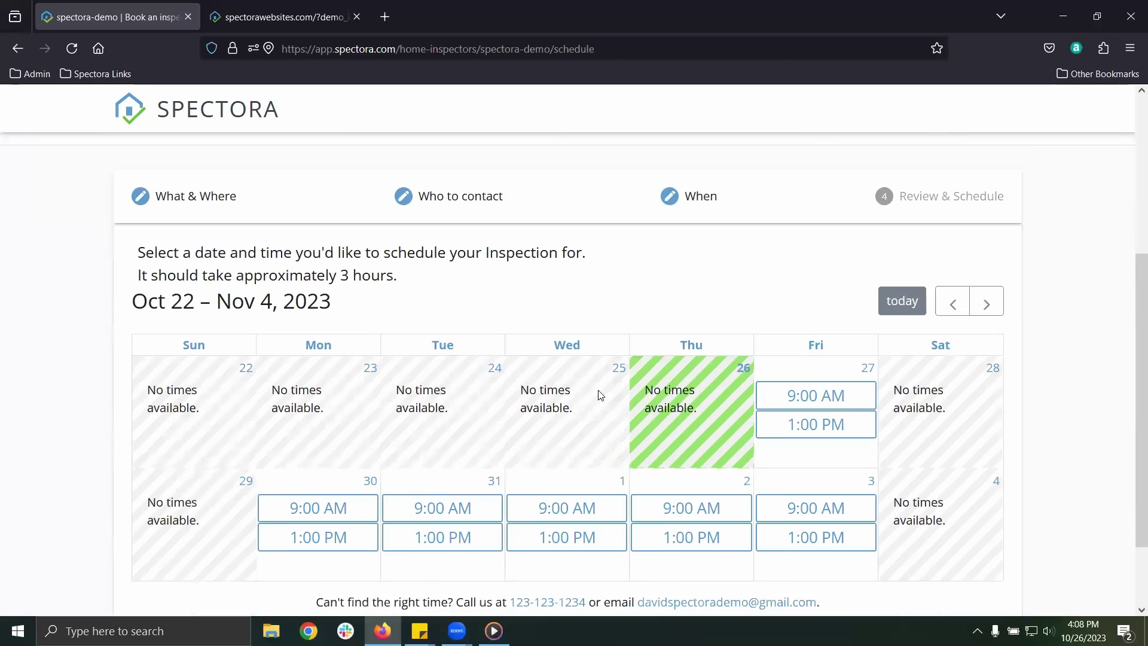
# Book the Friday 10/27/2023 9:00 AM slot and submit the $600.00 inspection request
pyautogui.scroll(-1, 601, 395)
pyautogui.click(815, 331)
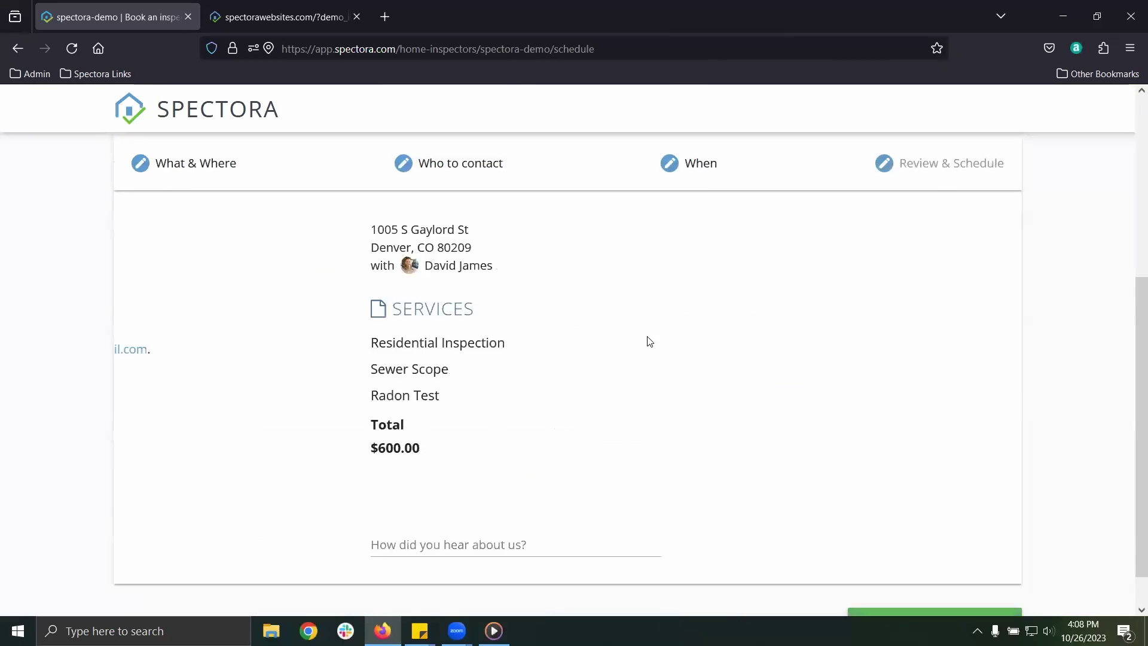
pyautogui.scroll(-2, 621, 341)
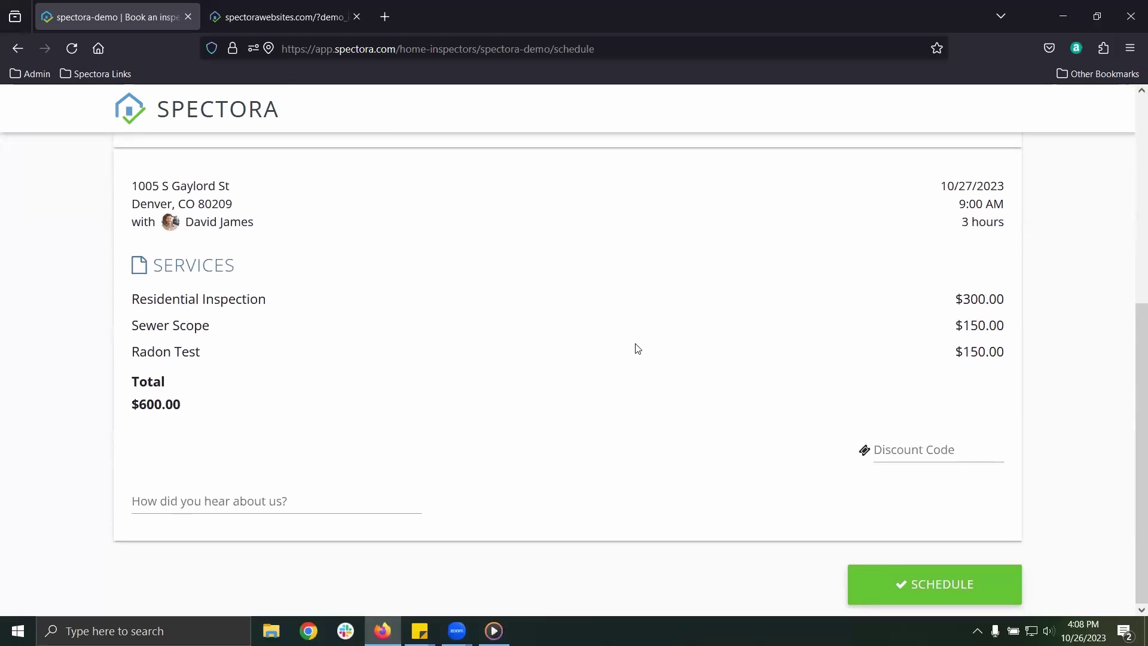
pyautogui.click(917, 449)
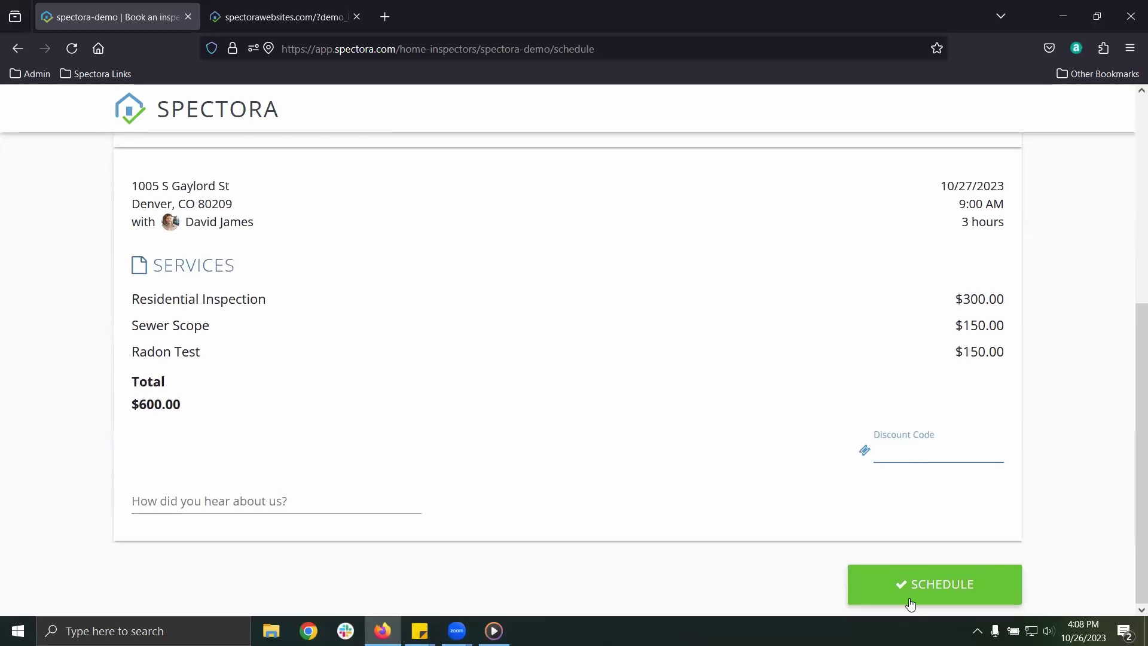
pyautogui.click(927, 583)
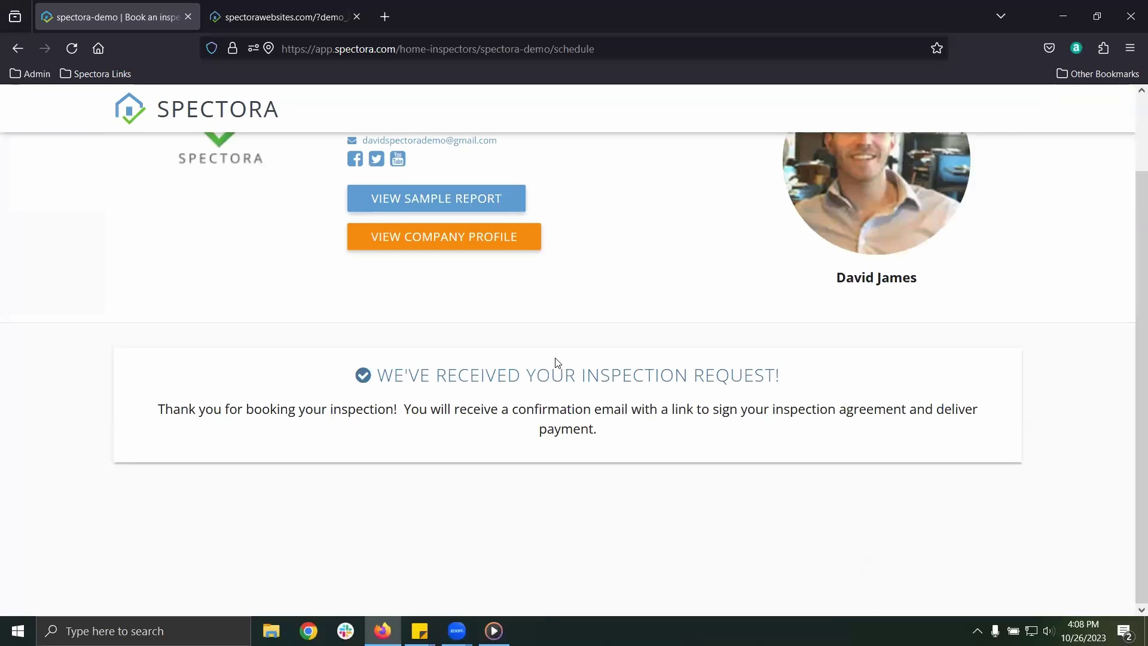
# Review the request-received confirmation, then switch to the spectorawebsites.com sample site tab
pyautogui.moveTo(604, 435); pyautogui.dragTo(153, 405)
pyautogui.click(474, 432)
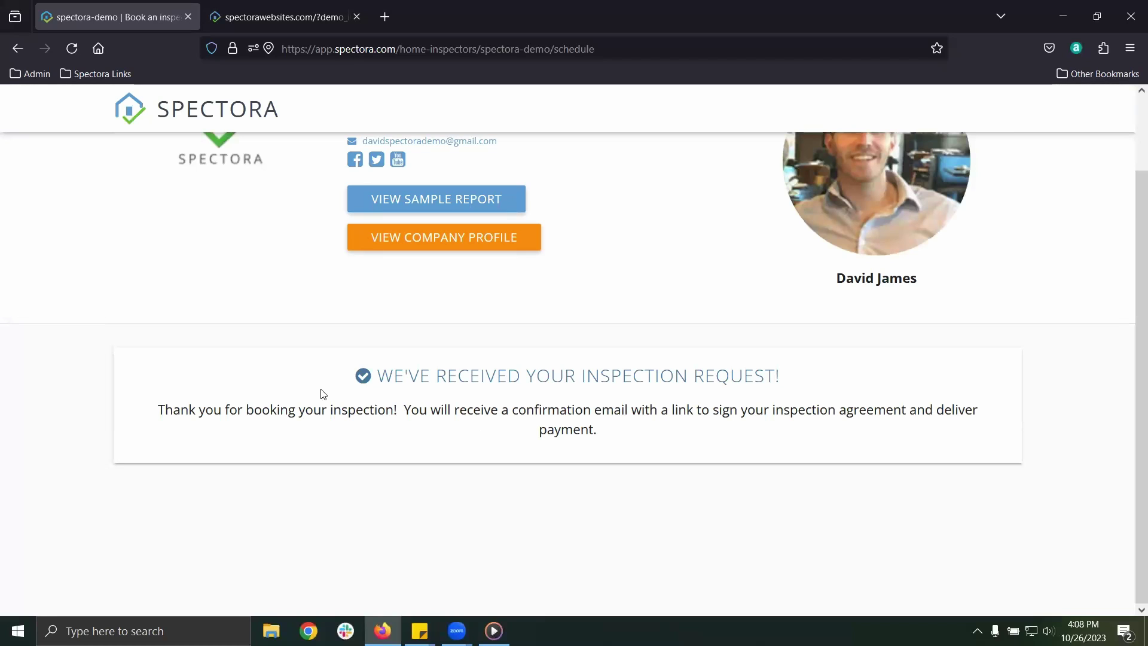
pyautogui.scroll(3, 278, 382)
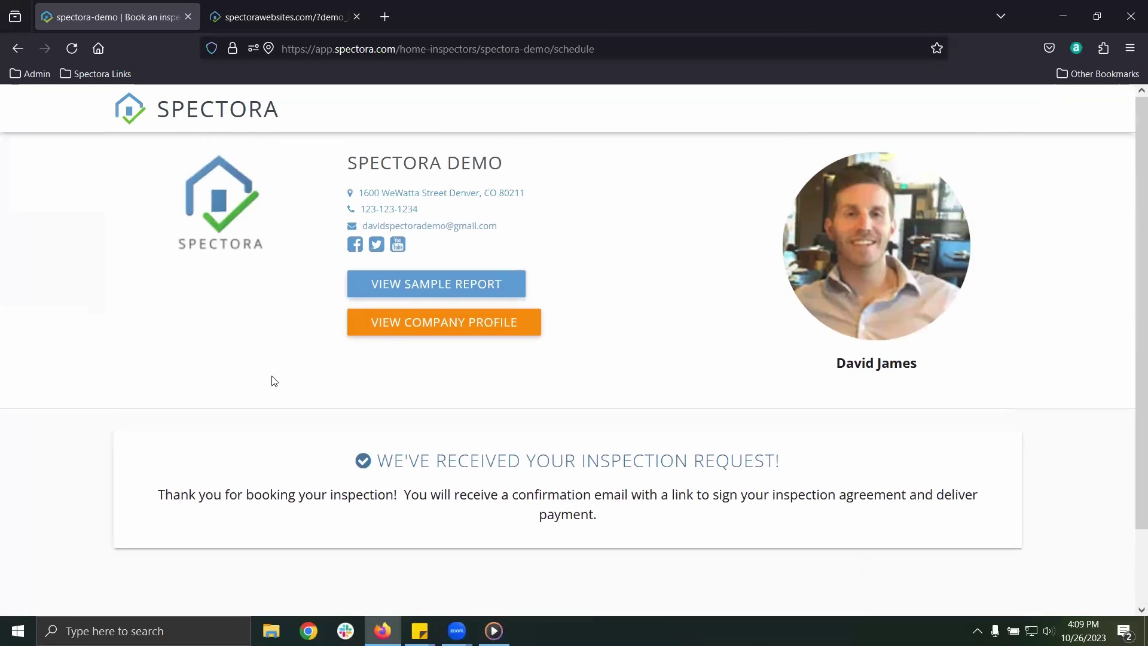
pyautogui.click(291, 18)
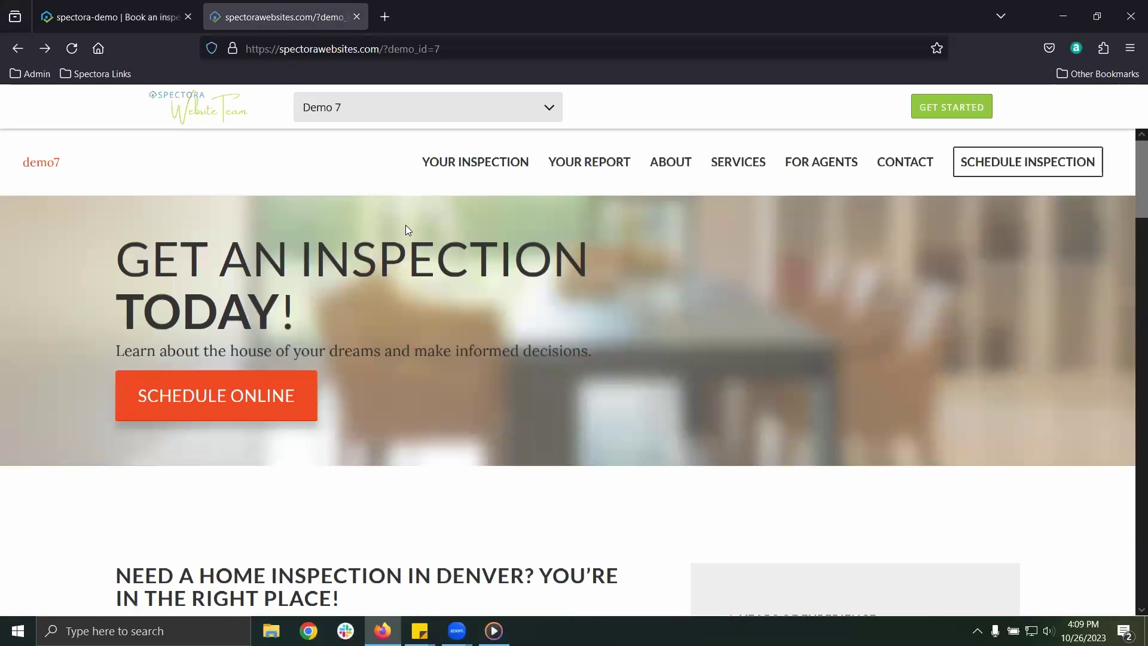
# From Schedule Online, pick Residential Inspection with Thermal and Radon add-ons
pyautogui.scroll(-1, 358, 269)
pyautogui.click(203, 367)
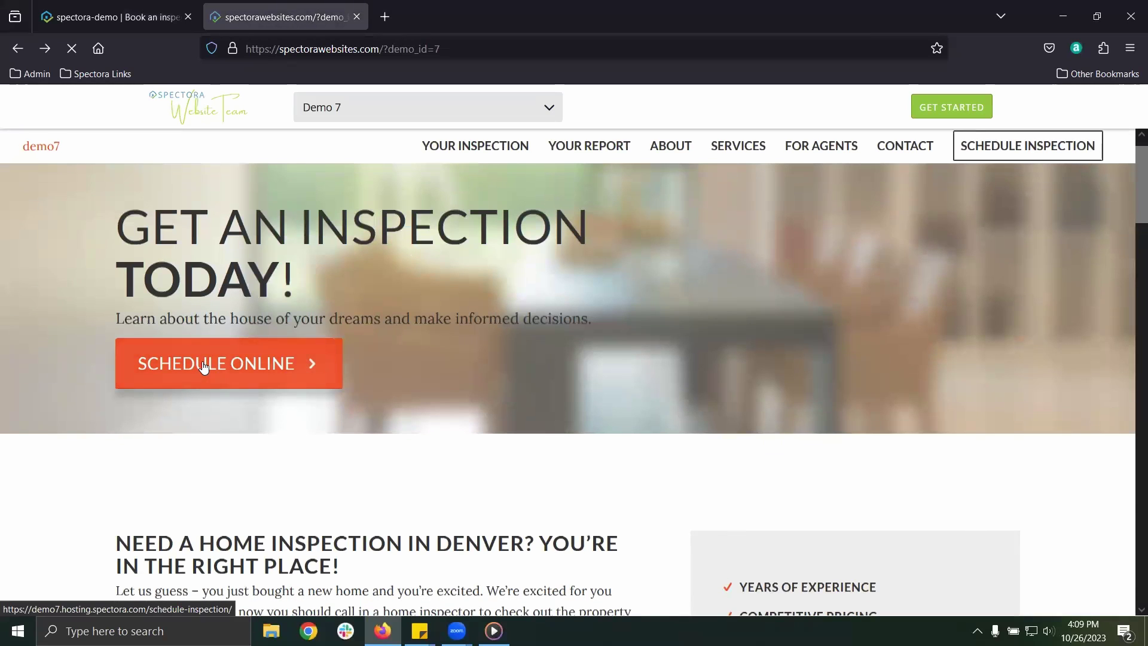
pyautogui.scroll(-5, 381, 359)
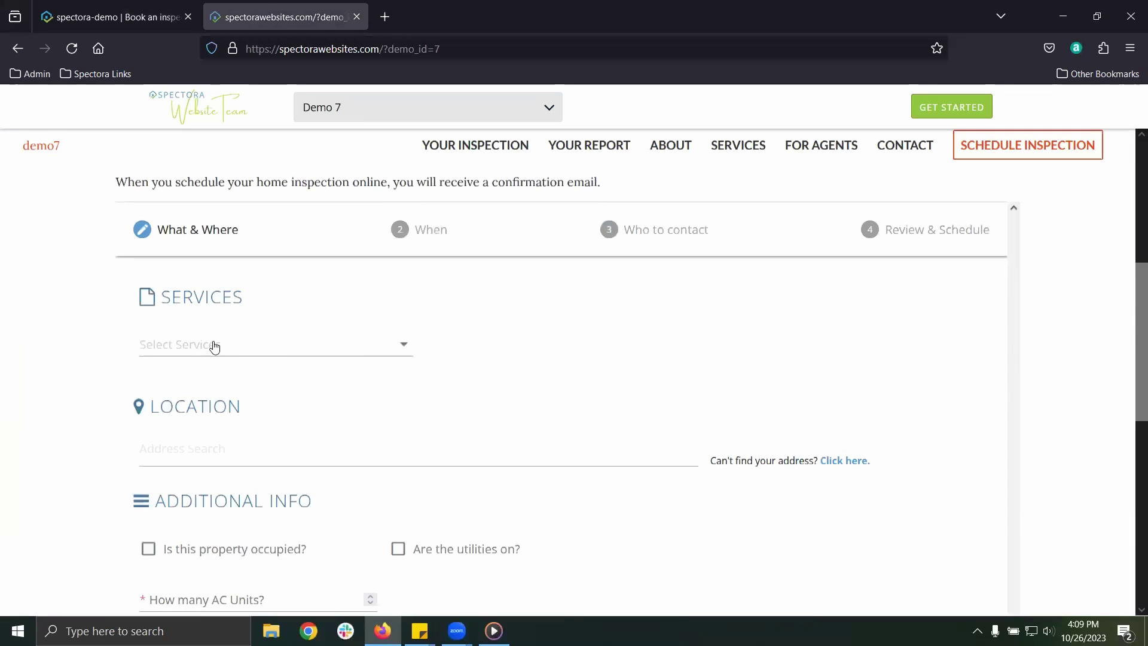
pyautogui.click(213, 345)
pyautogui.click(217, 359)
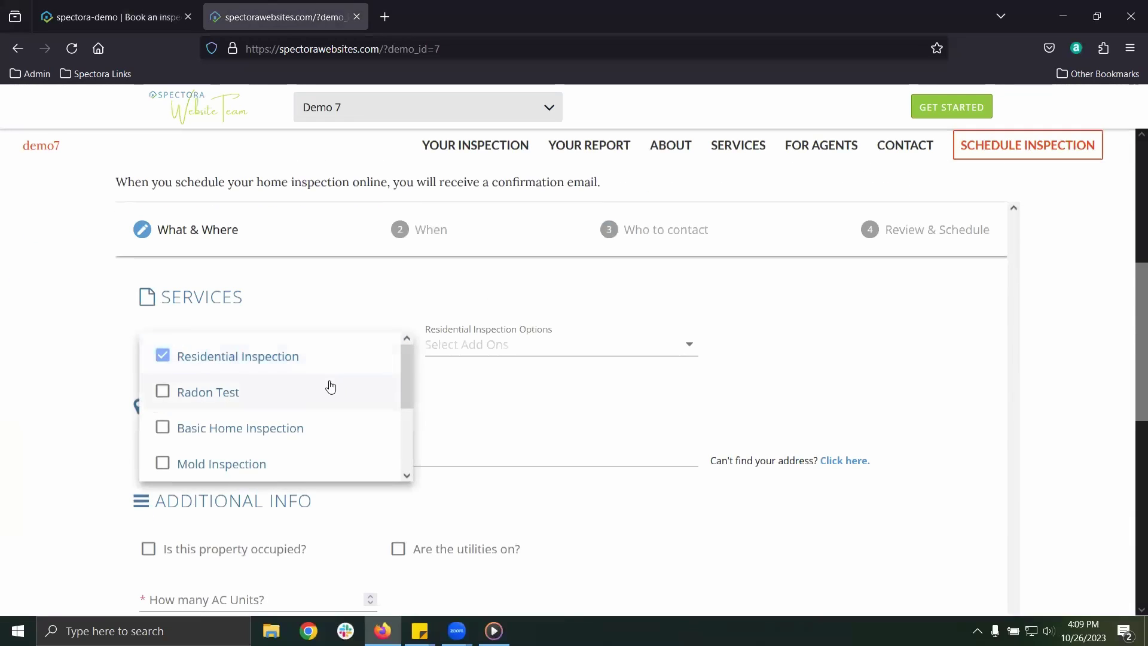
pyautogui.click(454, 354)
pyautogui.click(447, 365)
pyautogui.click(482, 394)
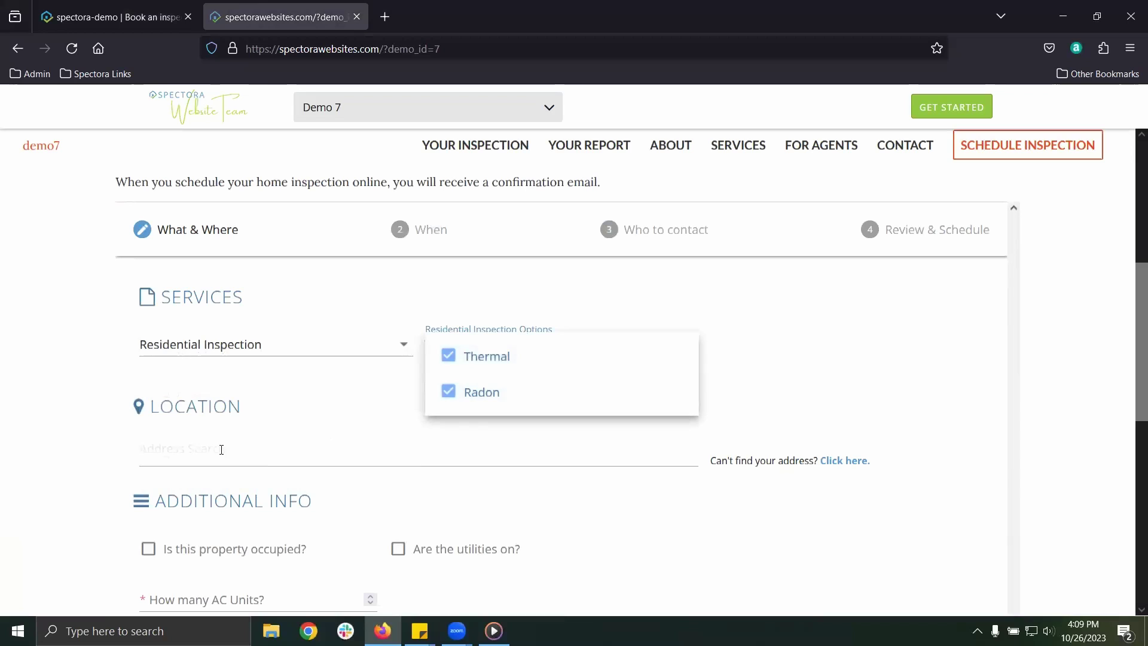